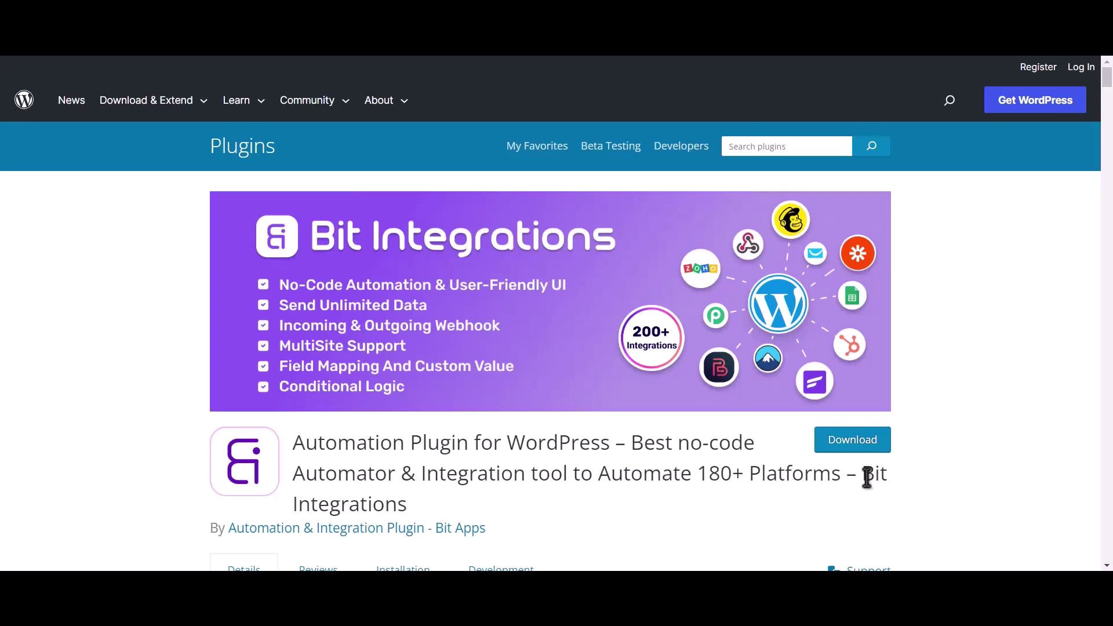
- Select the words 'Bit Integrations' in the plugin title on its WordPress.org directory page
left_click_drag(864, 475, 873, 498)
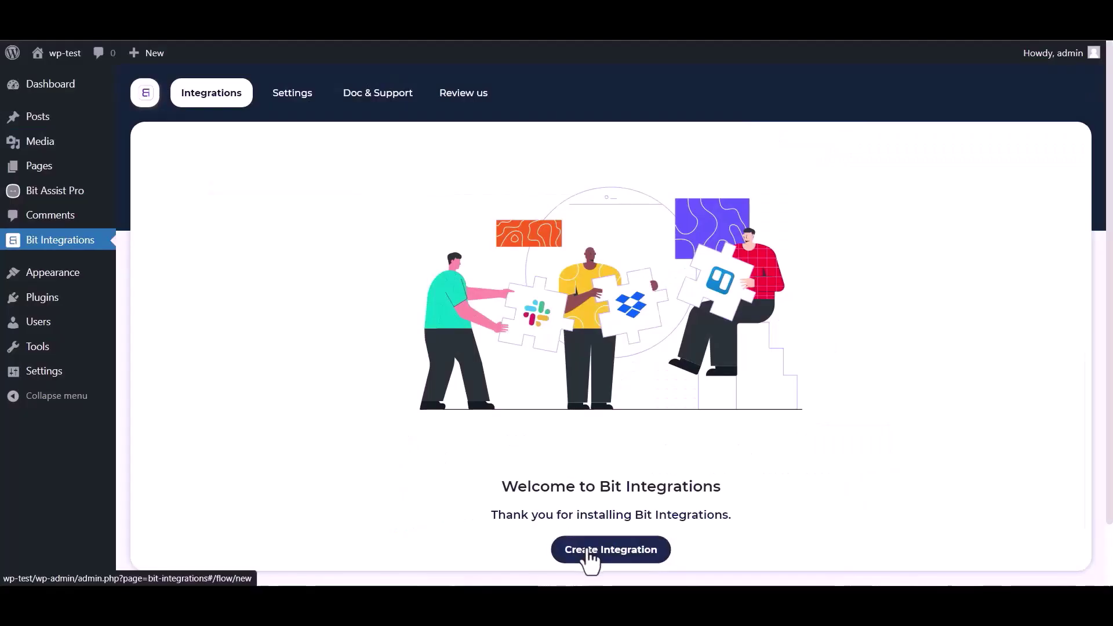
- Start a new integration and pick Bit Assist as the trigger by searching 'bit'
left_click(588, 554)
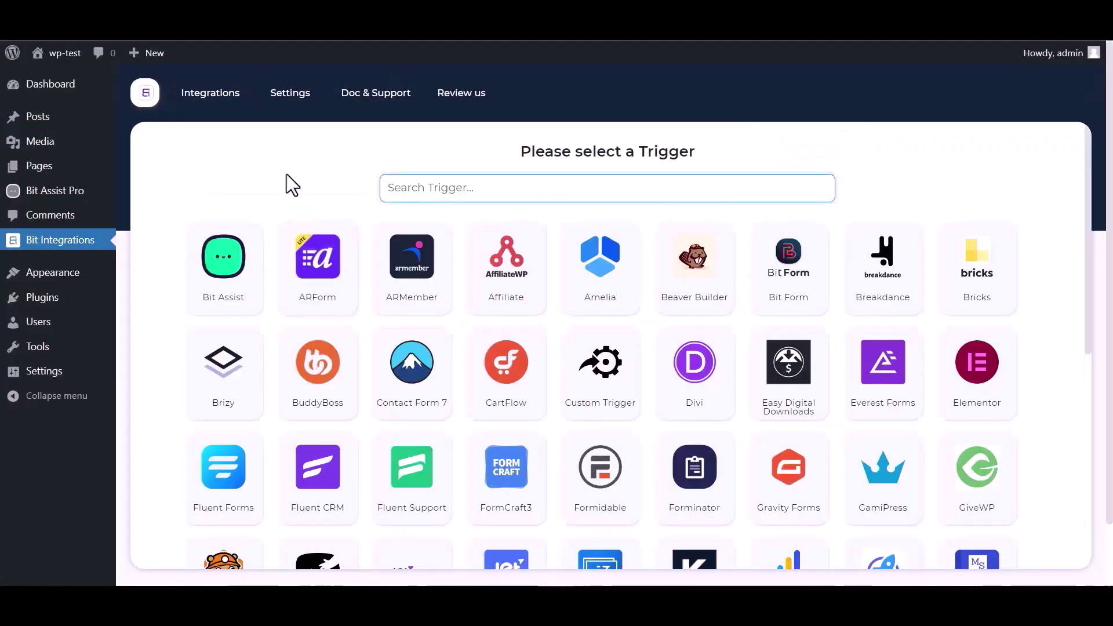
left_click(441, 186)
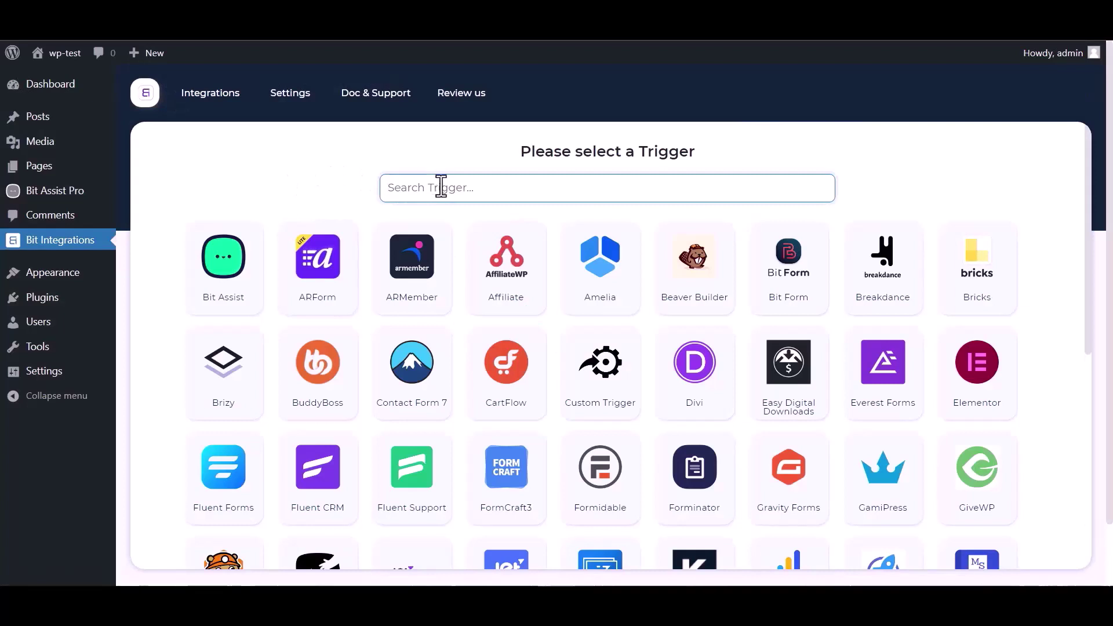
type("bit")
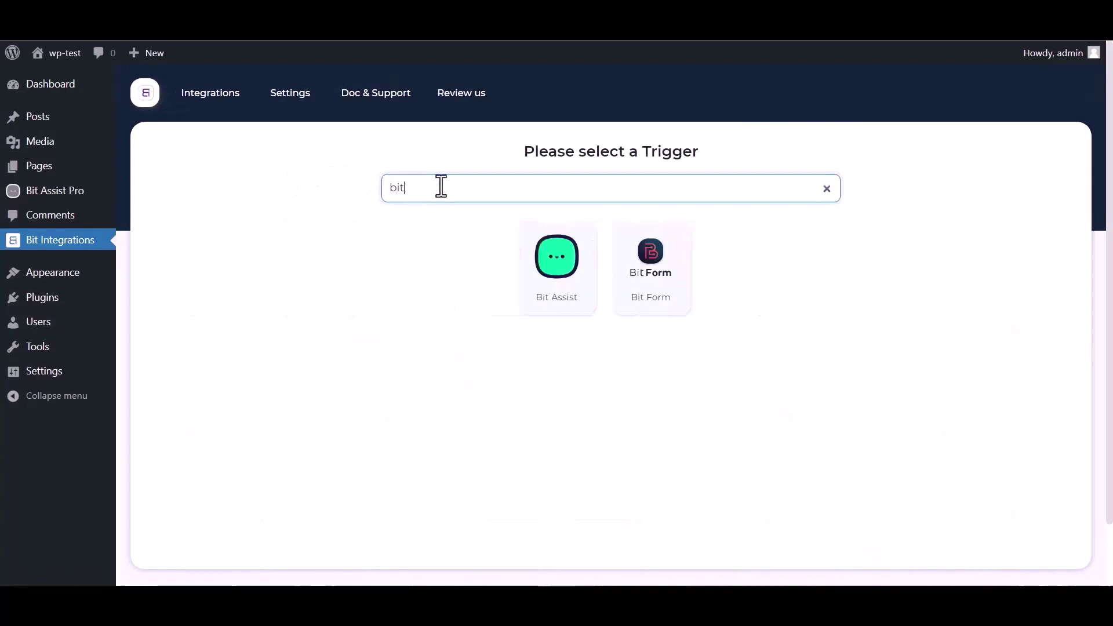
left_click(556, 275)
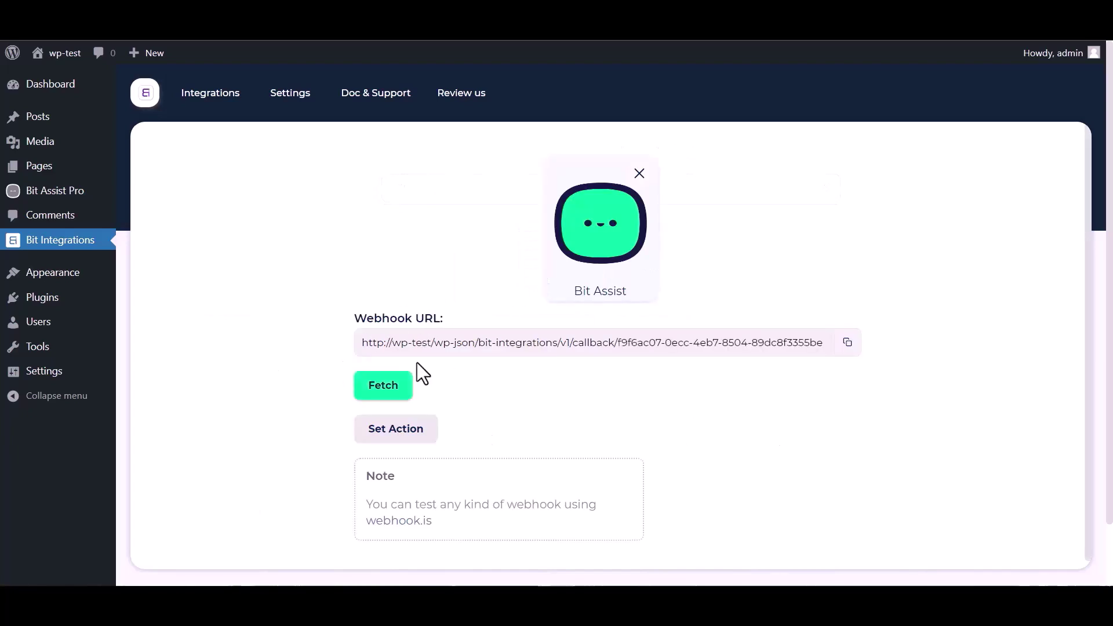
- Copy the Bit Assist webhook URL, then create a Bit Assist widget named 'Bit Integration'
left_click(847, 342)
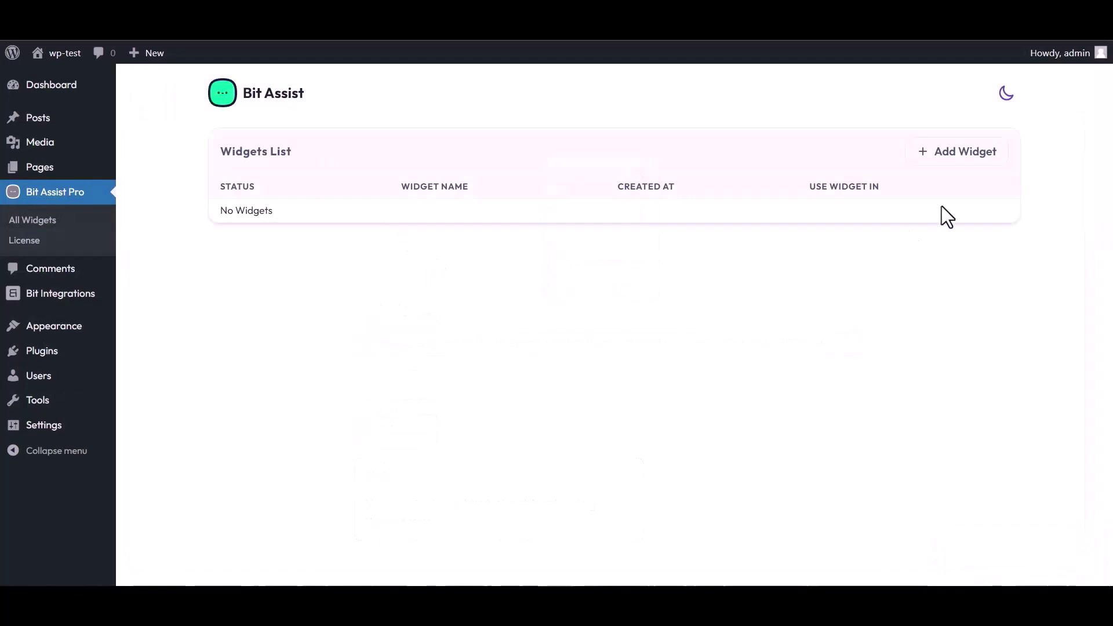
left_click(960, 154)
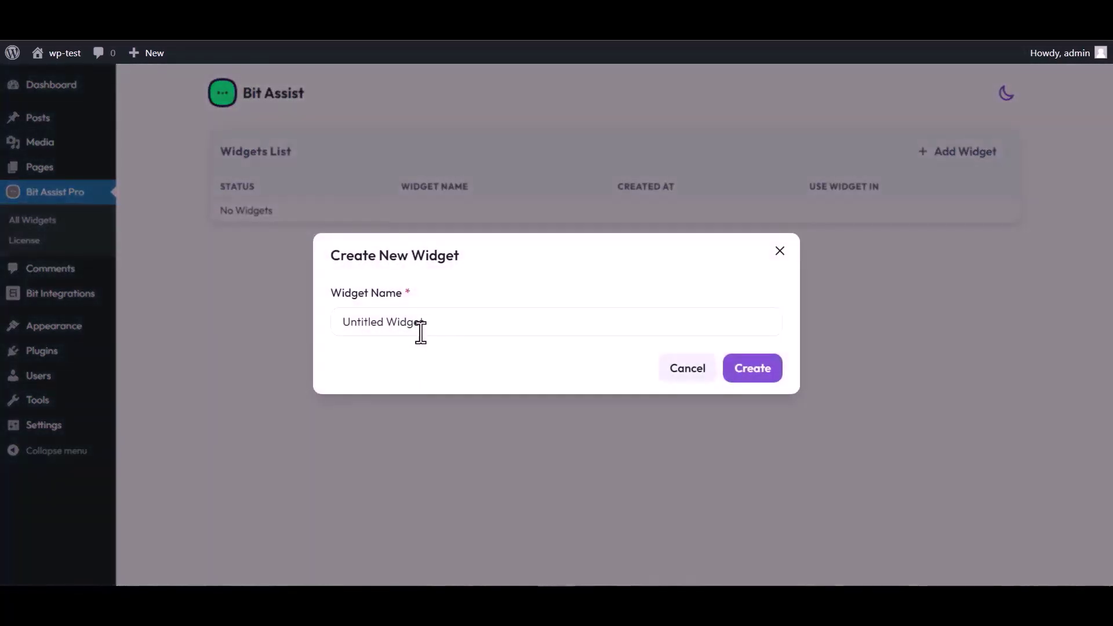
left_click(430, 322)
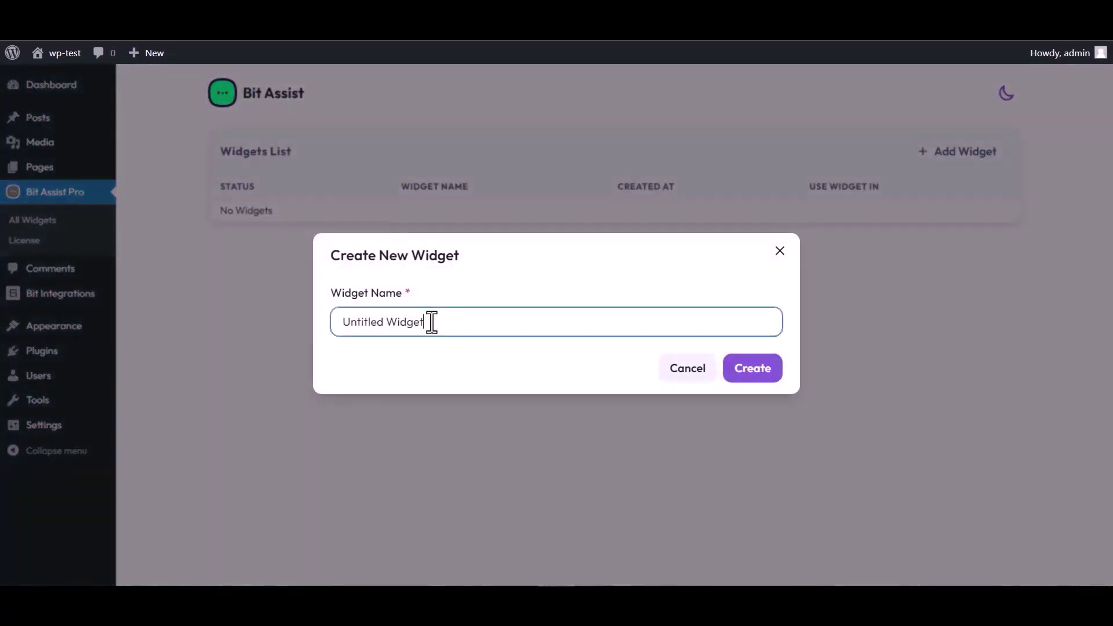
key("ctrl+a")
type("Bit Integration")
left_click(761, 376)
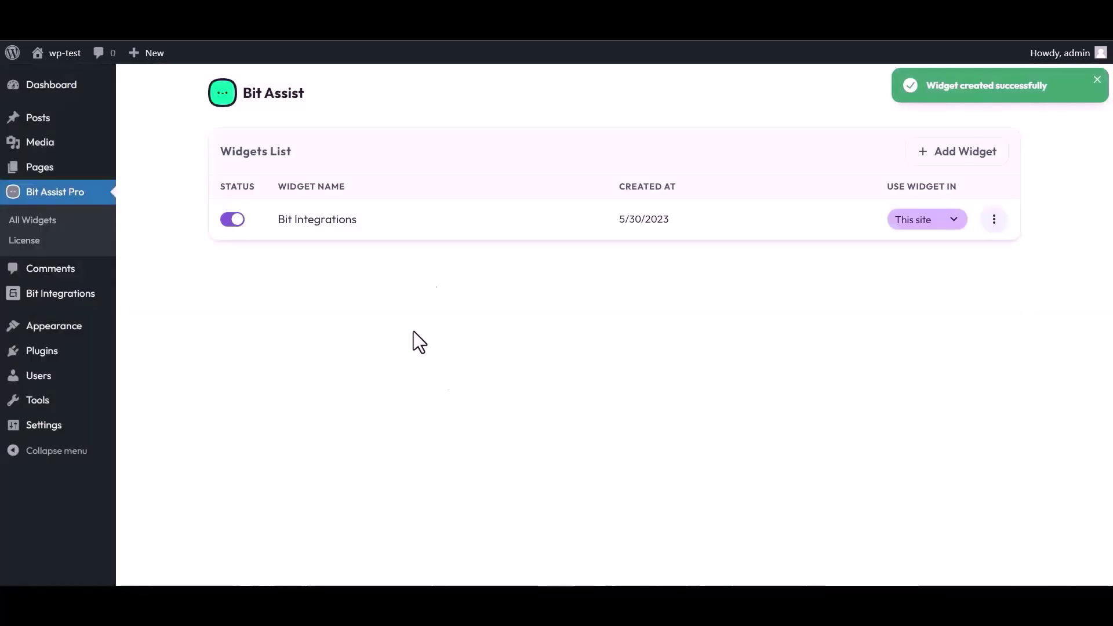
left_click(994, 219)
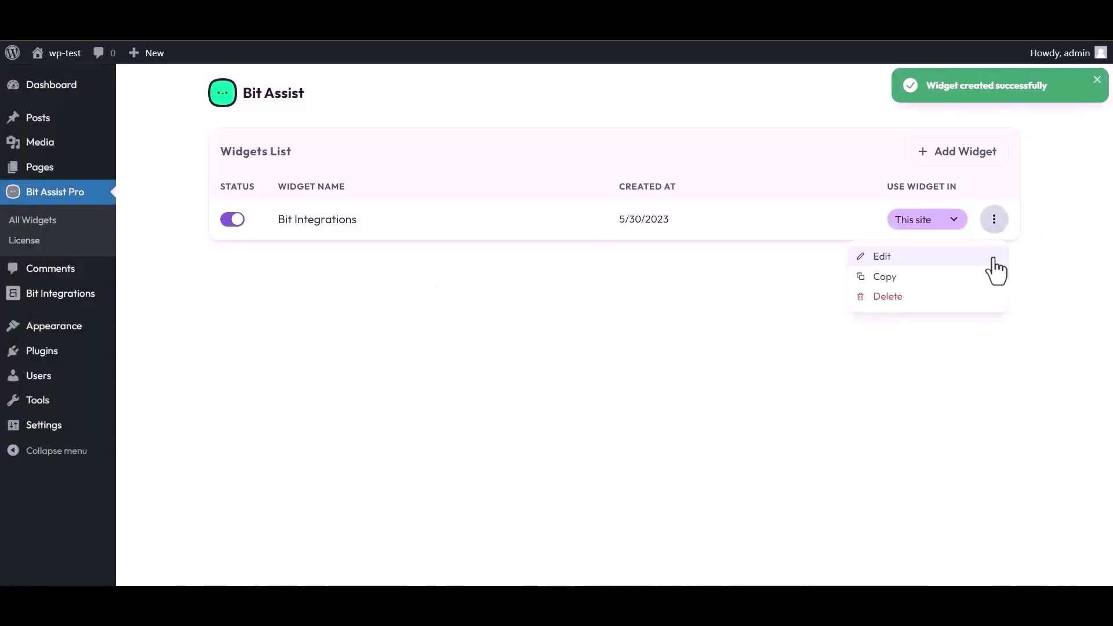
- Add a Custom Form channel to the widget and title it 'Bit Integrations'
left_click(882, 259)
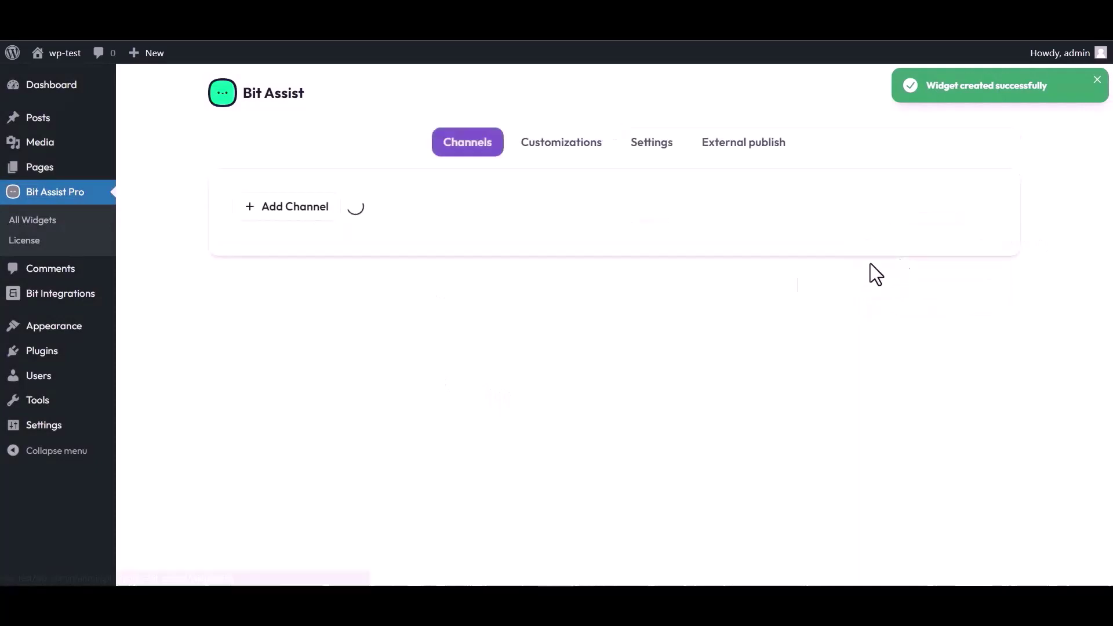
left_click(301, 212)
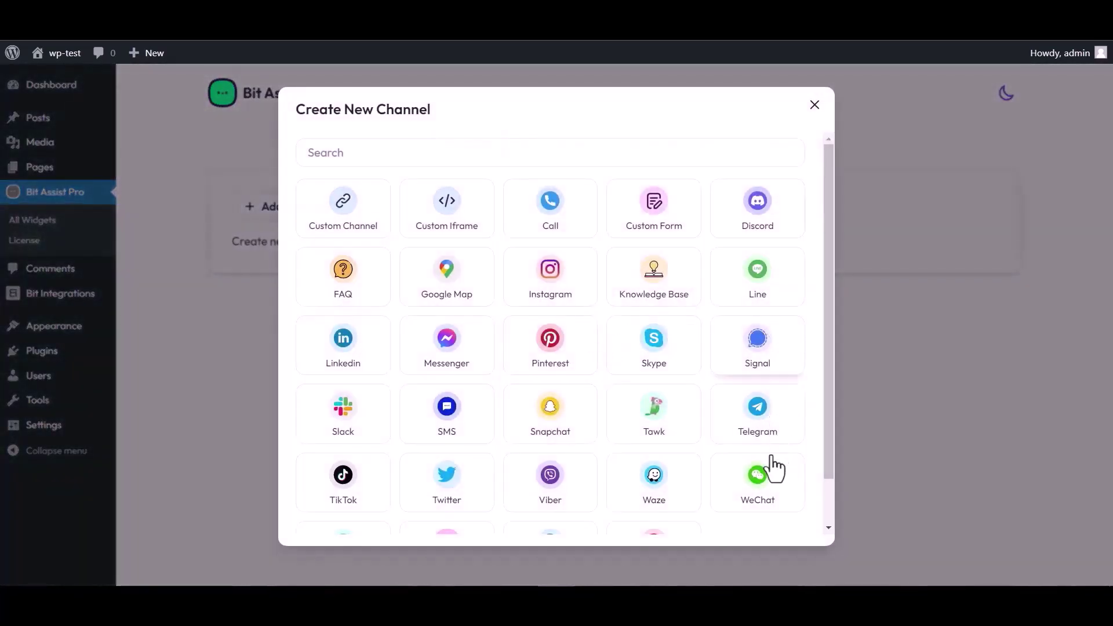
left_click(655, 222)
triple_click(389, 183)
type("B")
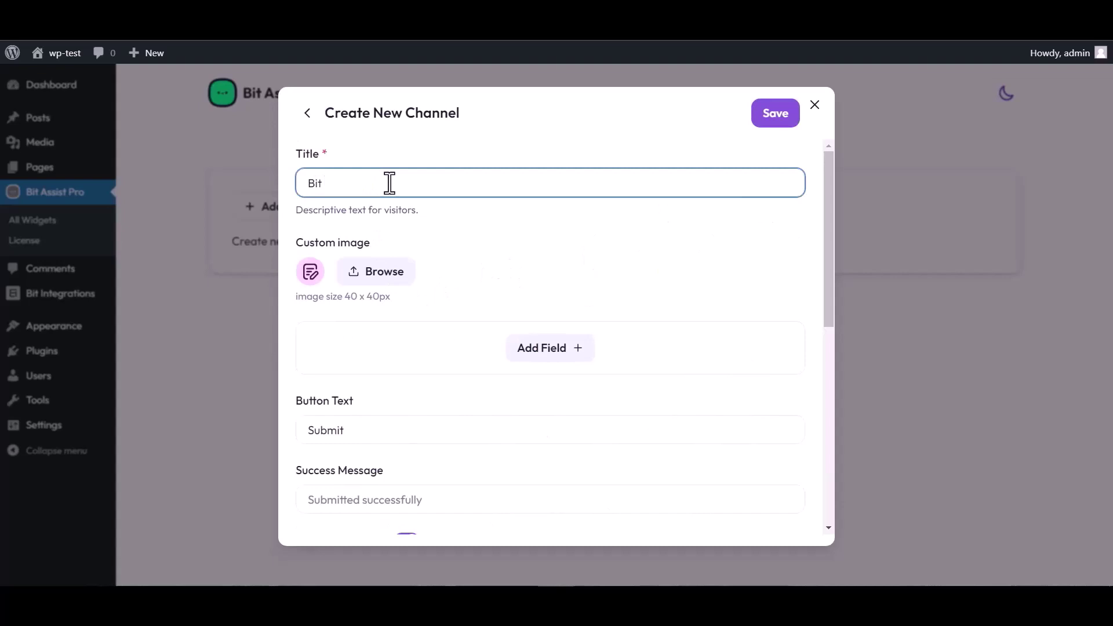
type("it")
- Add Text, Email and Number fields, renaming the Text field to 'Name'
left_click(551, 352)
left_click(480, 391)
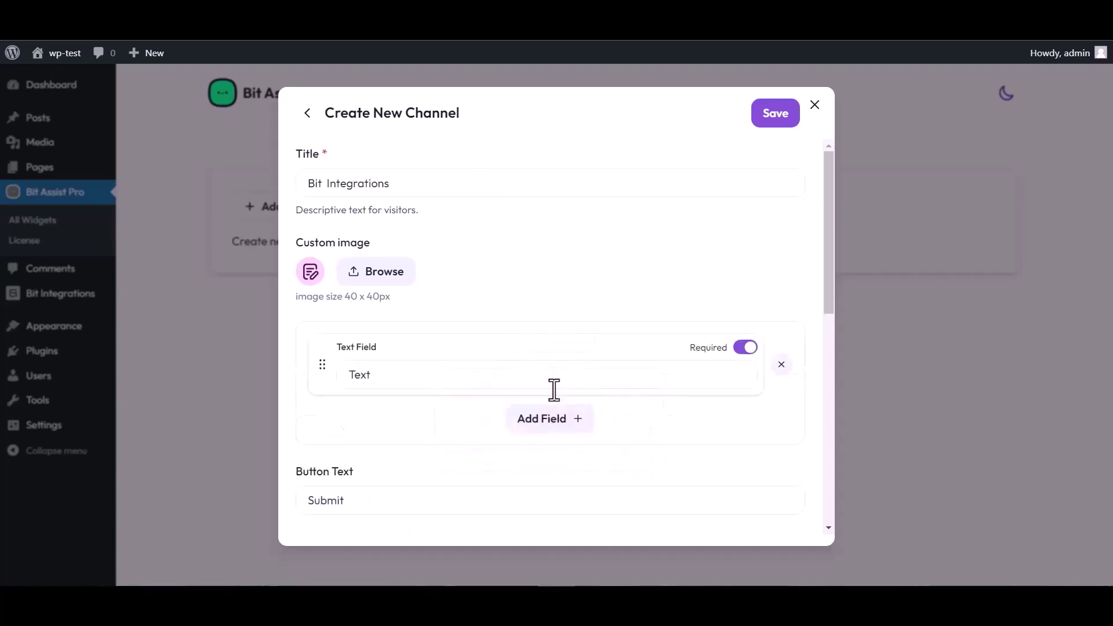
left_click(549, 422)
left_click(548, 459)
left_click(551, 490)
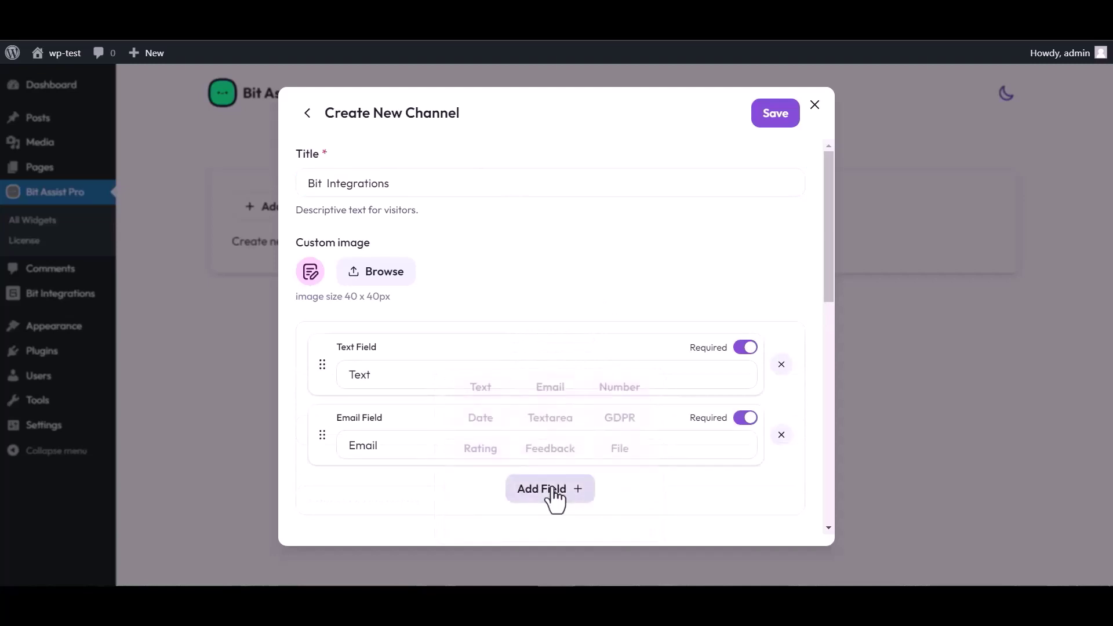
left_click(622, 384)
scroll(502, 281, "up", 4)
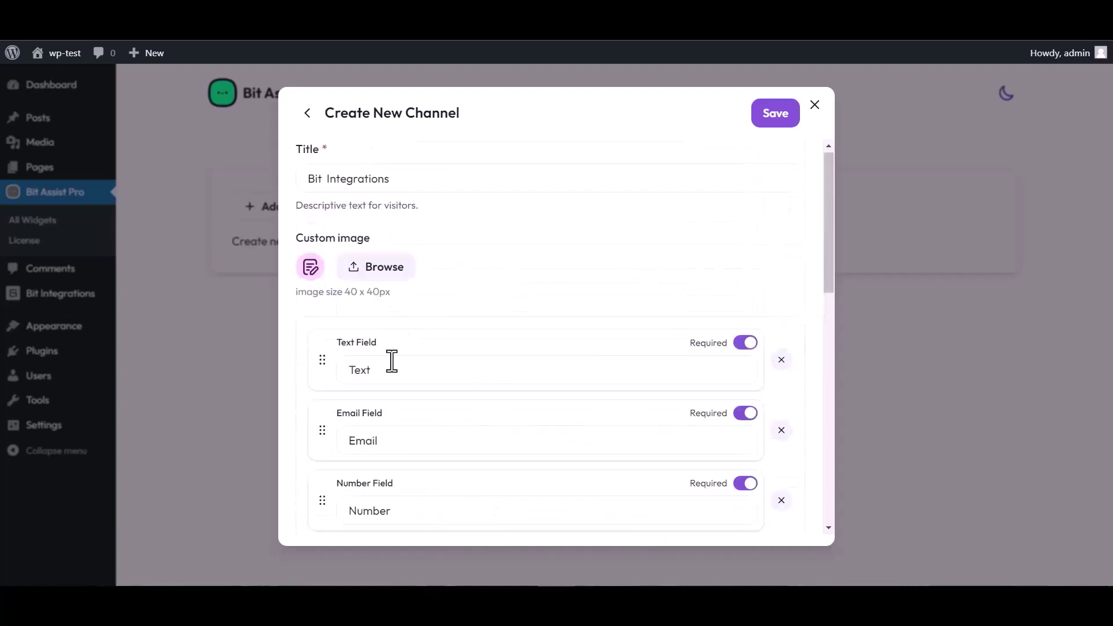
double_click(380, 372)
type("Na")
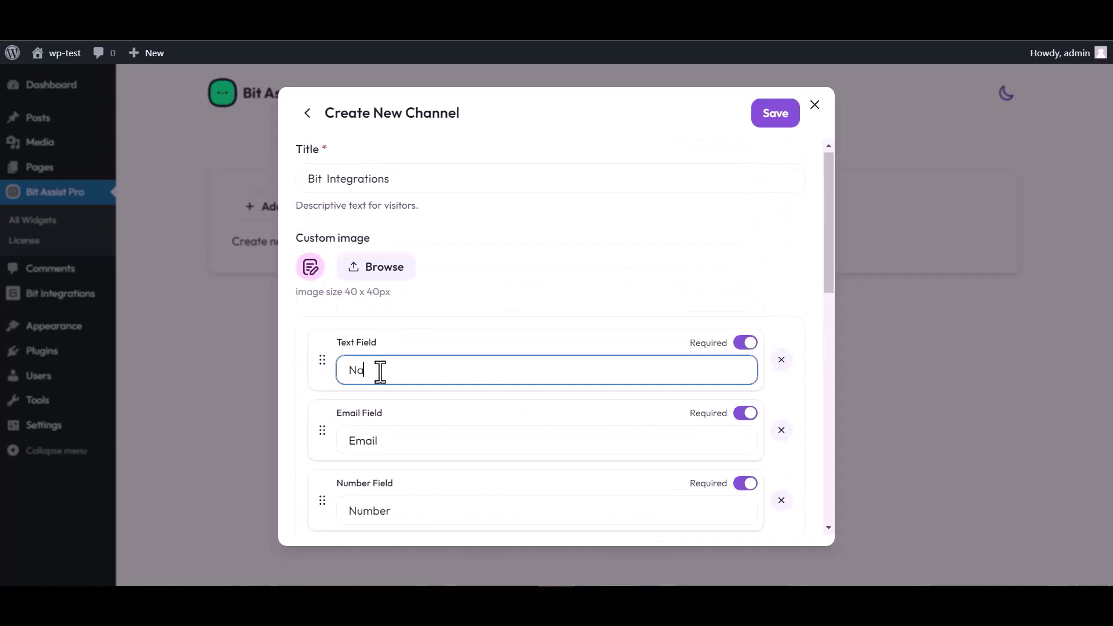
type("me")
- Paste the copied URL into Webhook URL and save the channel
scroll(687, 294, "down", 3)
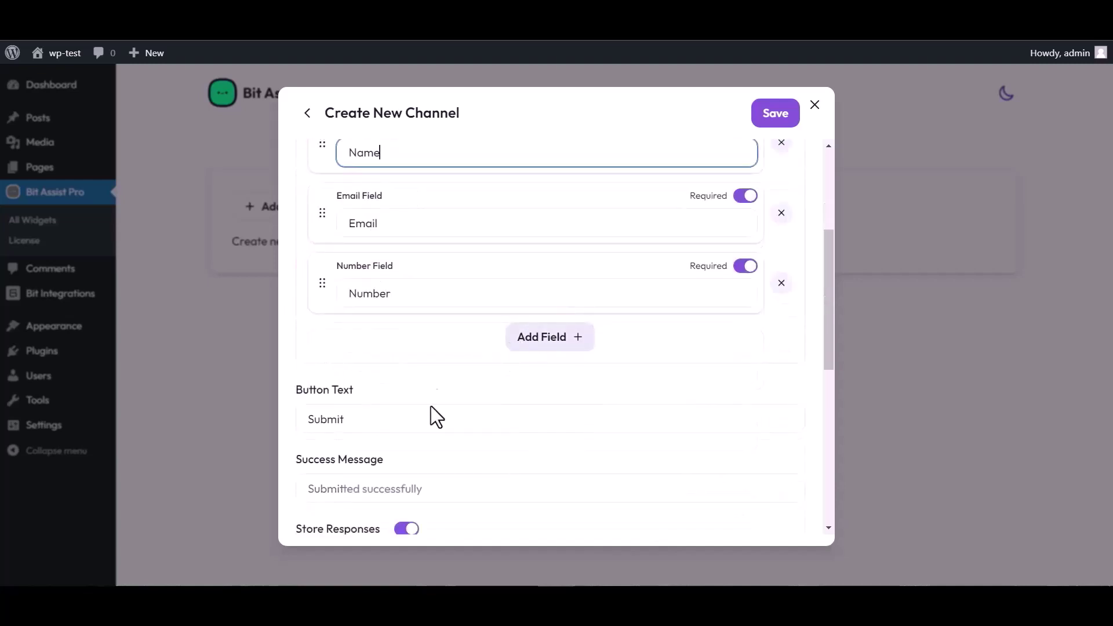
scroll(431, 489, "down", 3)
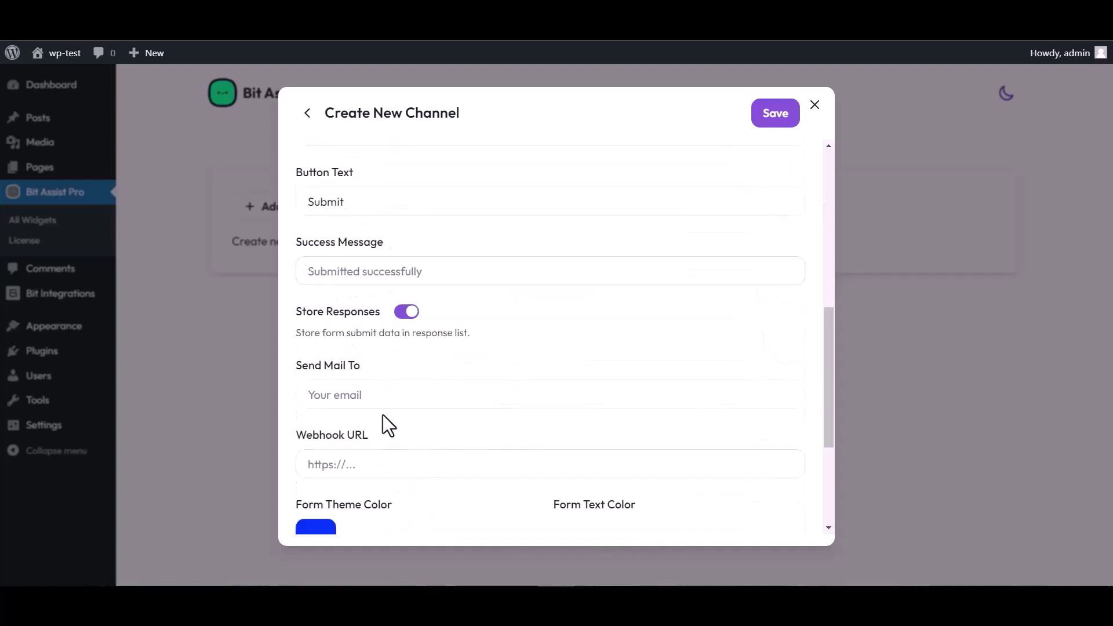
left_click(355, 465)
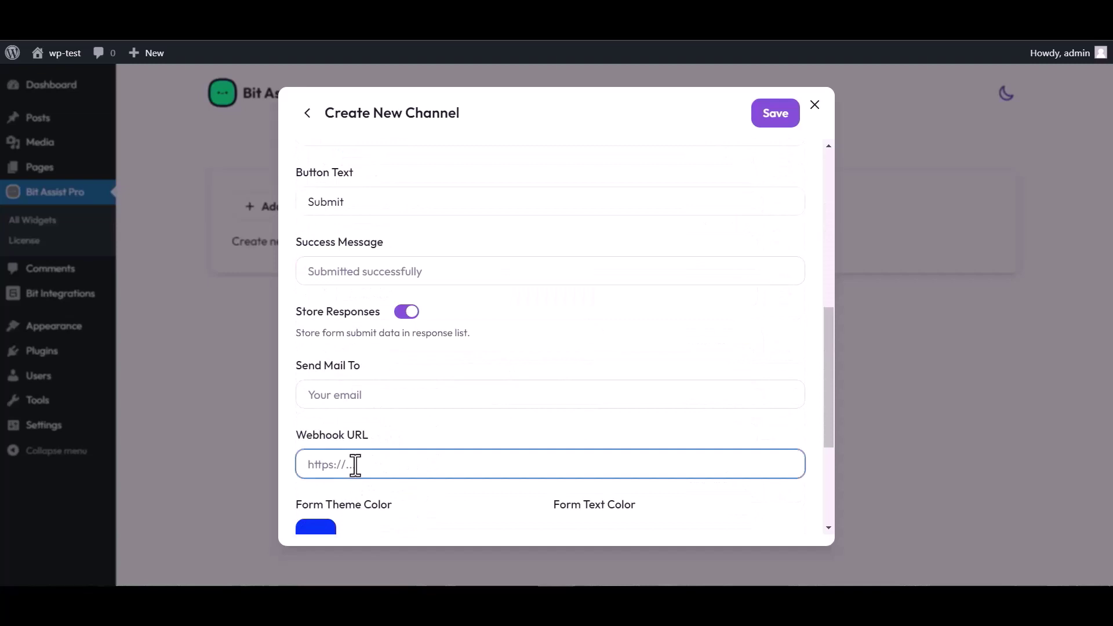
key("ctrl+v")
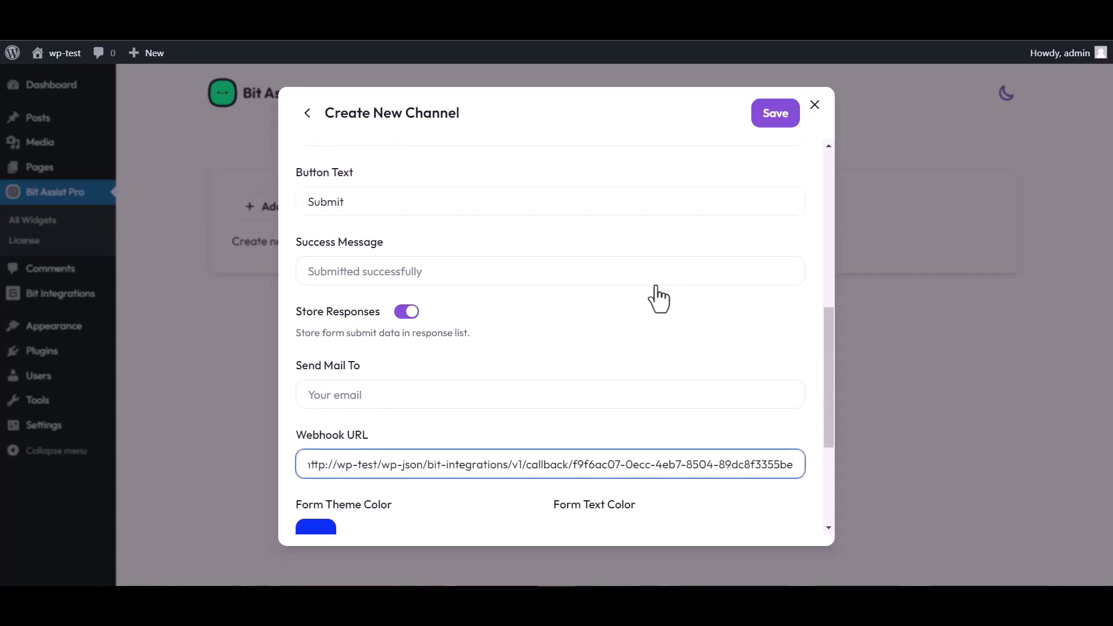
left_click(772, 116)
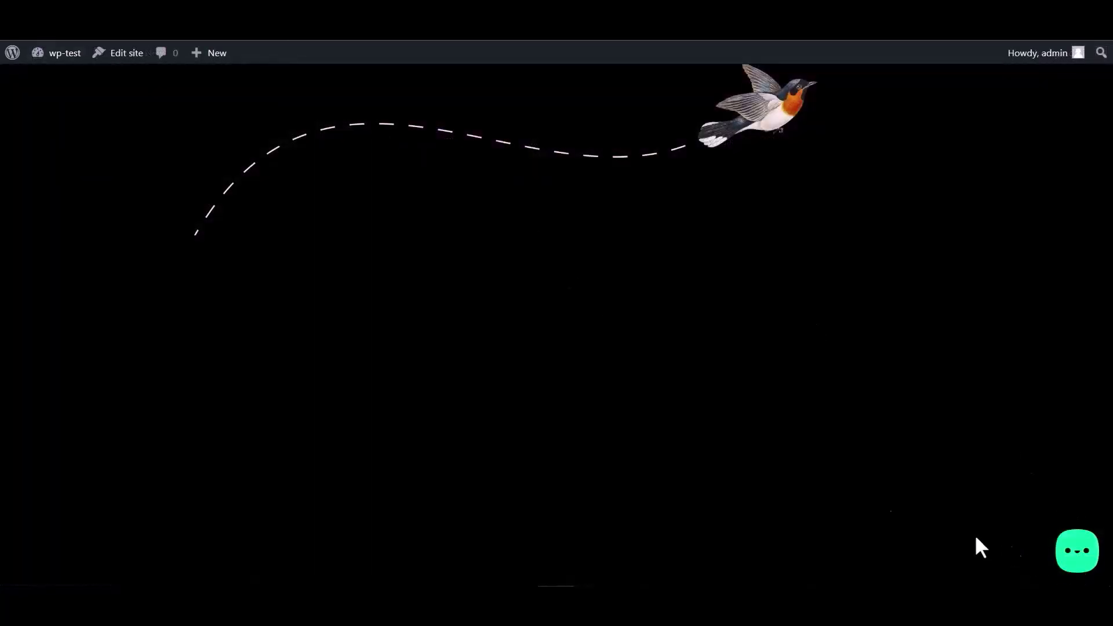
- Open the Bit Integrations form from the site's Bit Assist chat widget
left_click(1075, 554)
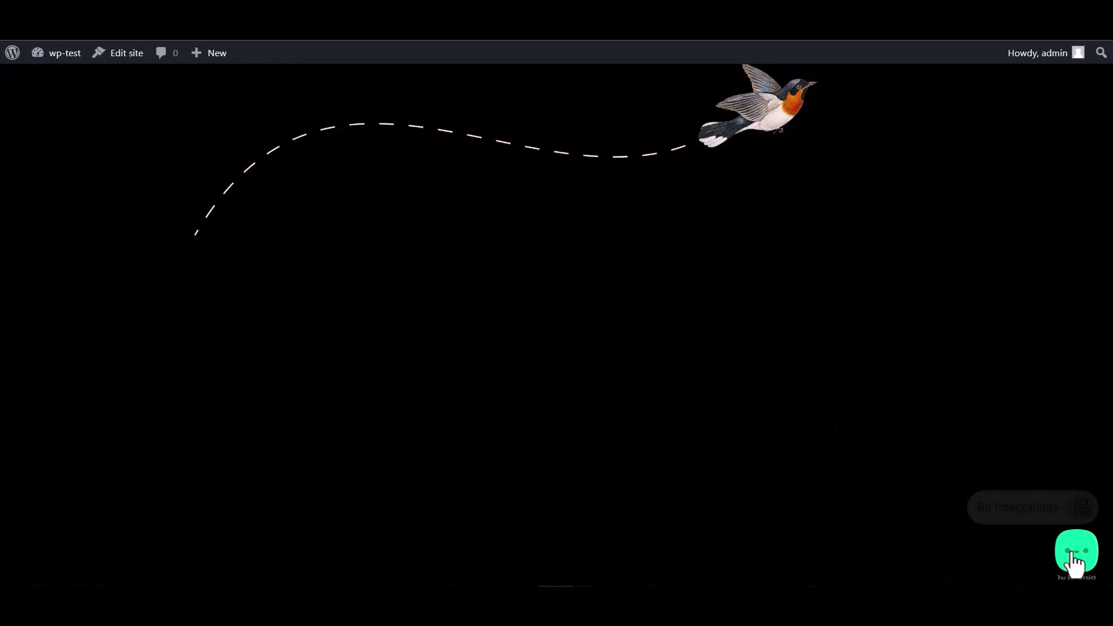
left_click(1014, 514)
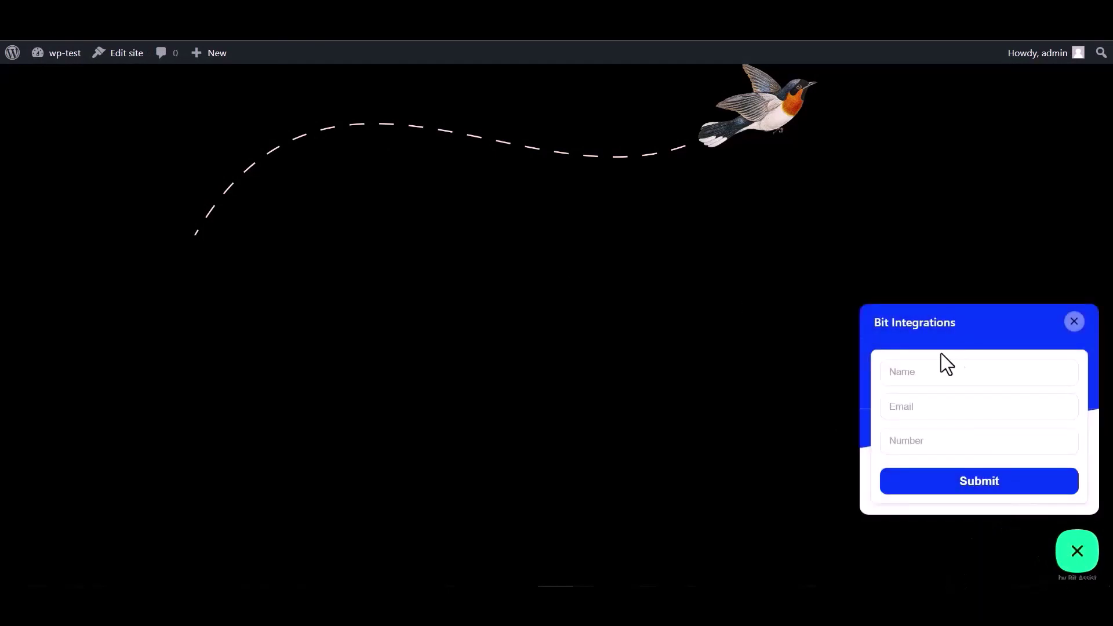
left_click(933, 371)
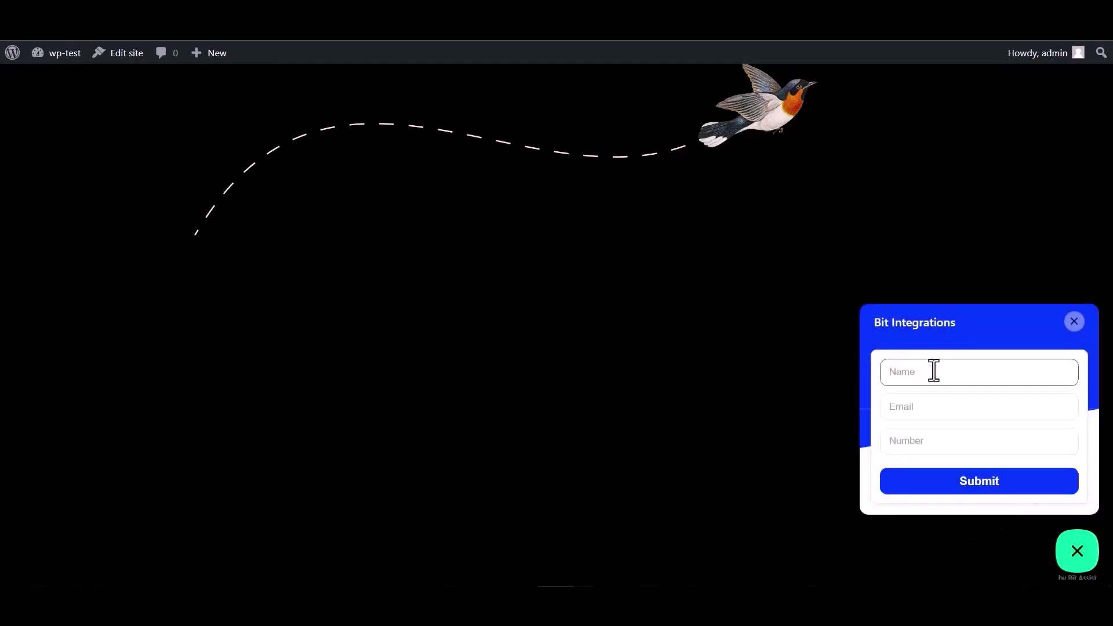
left_click(927, 447)
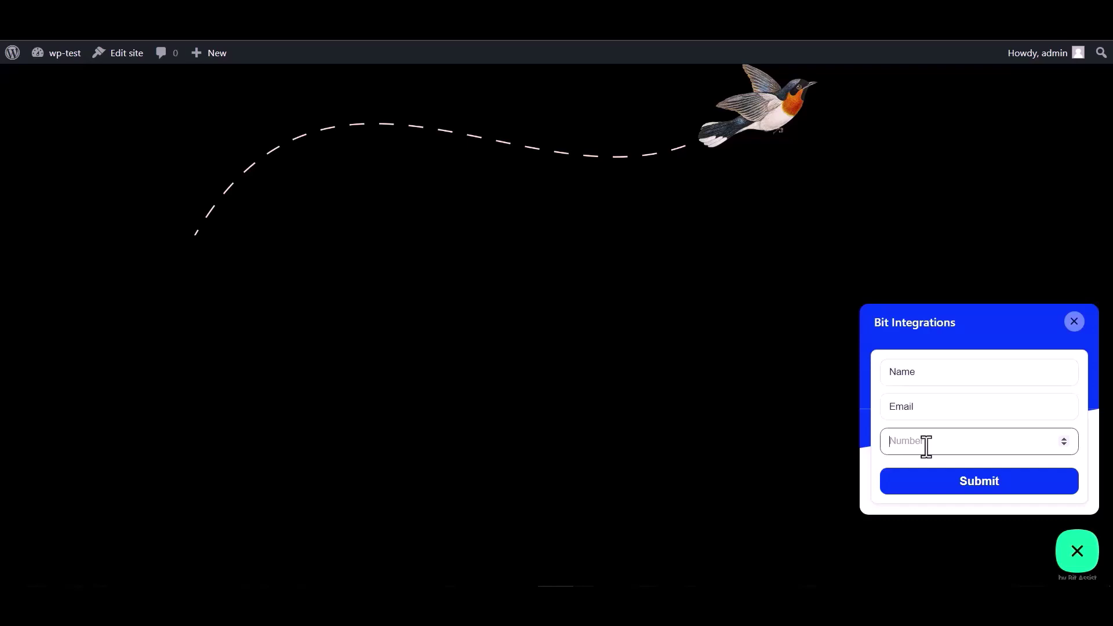
left_click_drag(918, 372, 864, 371)
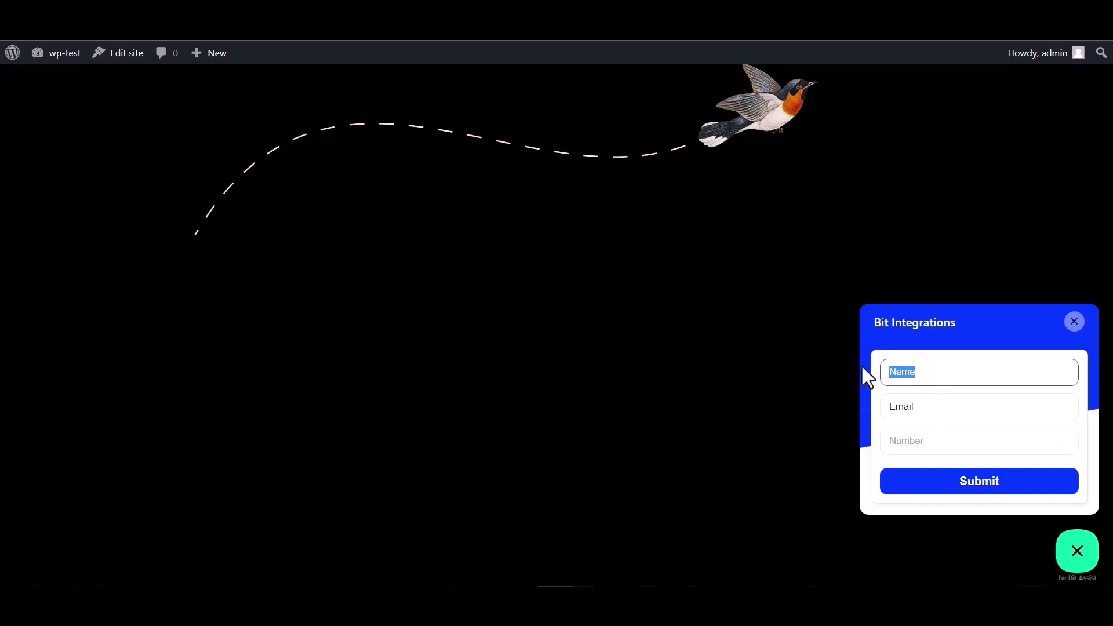
left_click(927, 404)
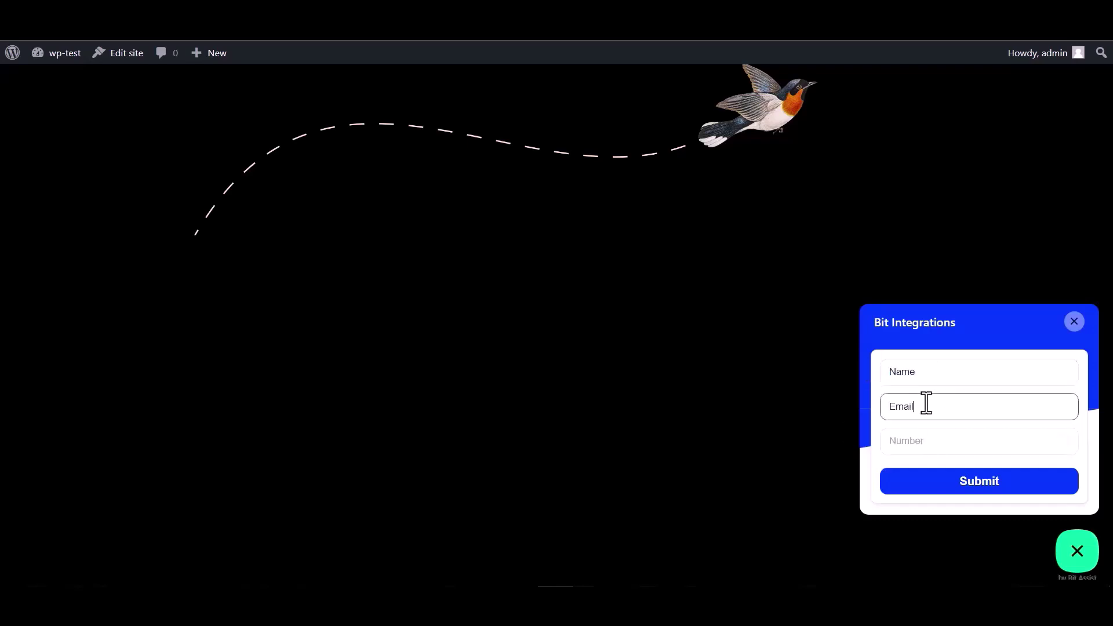
left_click_drag(926, 402, 843, 402)
left_click(924, 405)
left_click(930, 404)
type("@gmail.com")
left_click(905, 441)
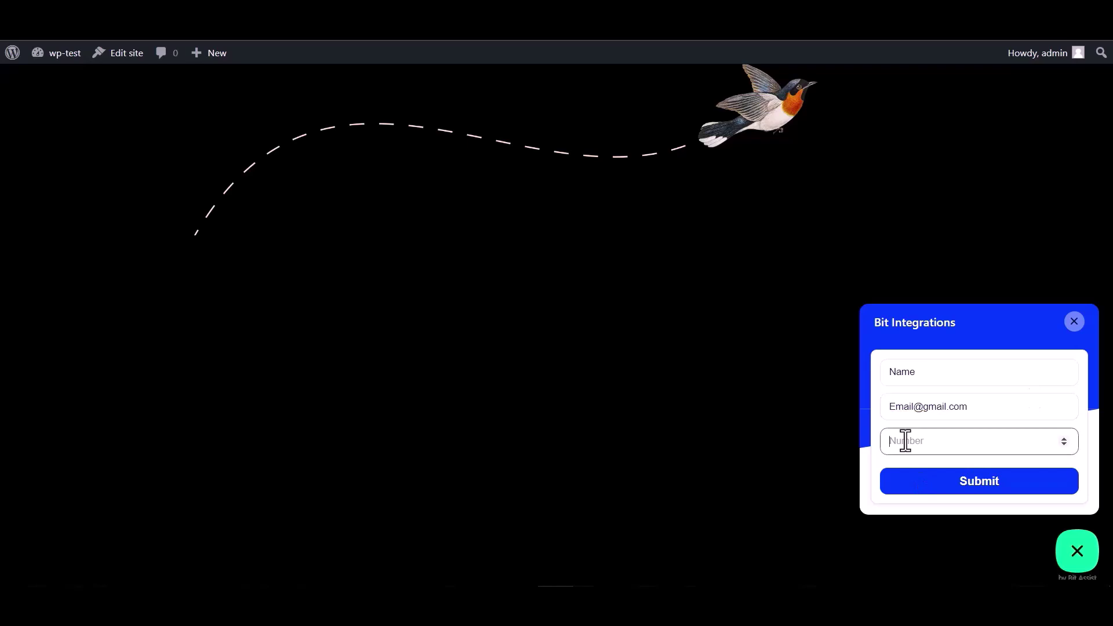
type("000000")
left_click(976, 490)
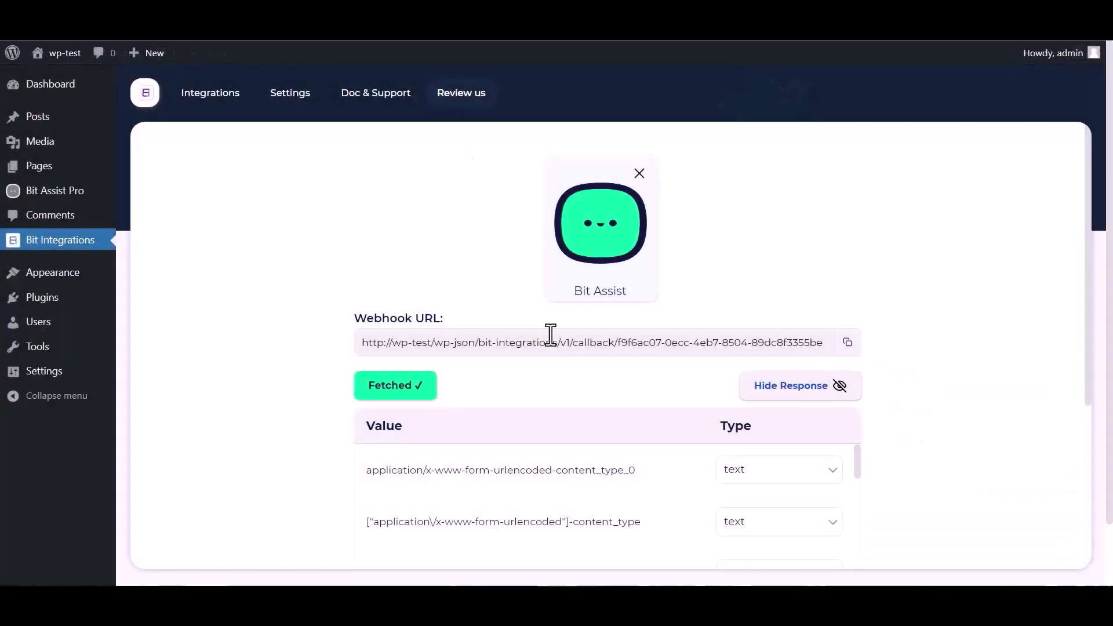
- Scroll through the fetched webhook values, then search actions for 'ENchar'
scroll(615, 377, "down", 1)
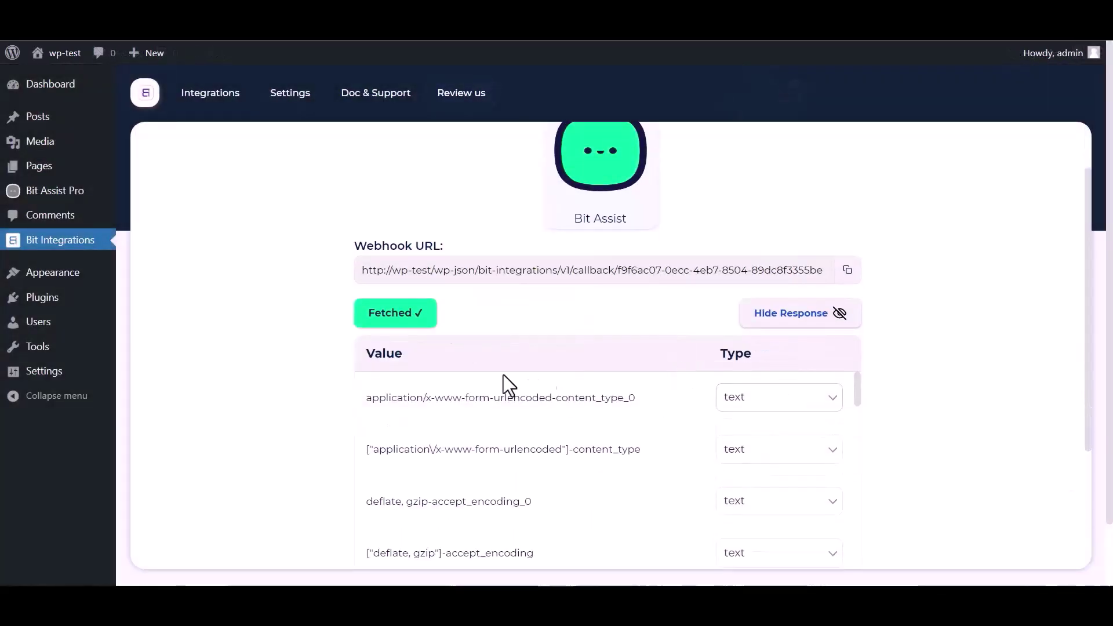
scroll(541, 444, "down", 10)
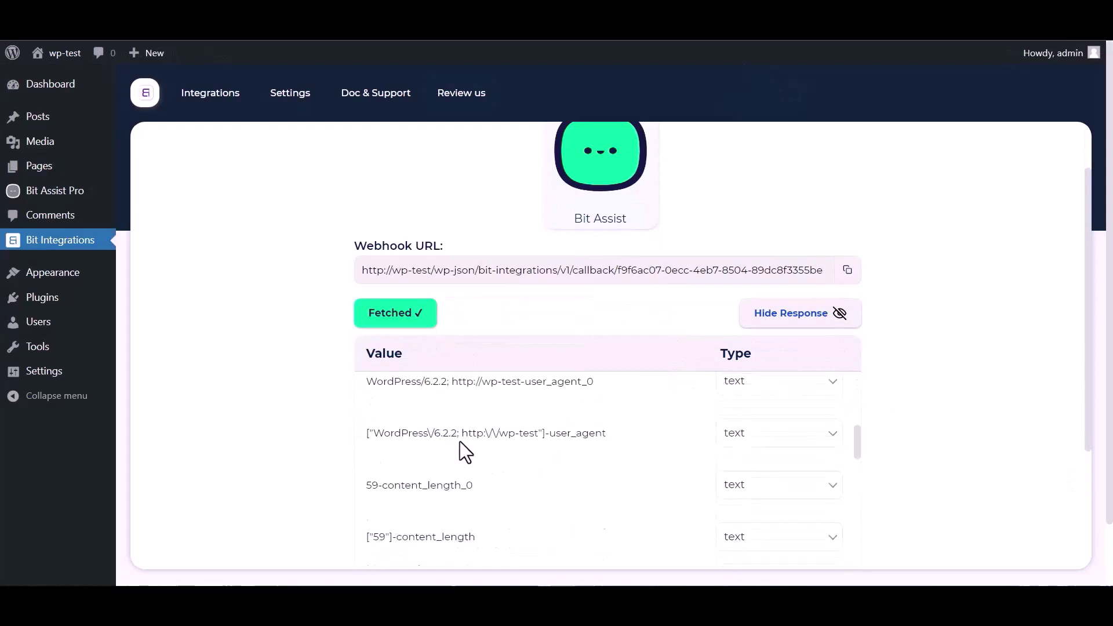
scroll(298, 458, "down", 3)
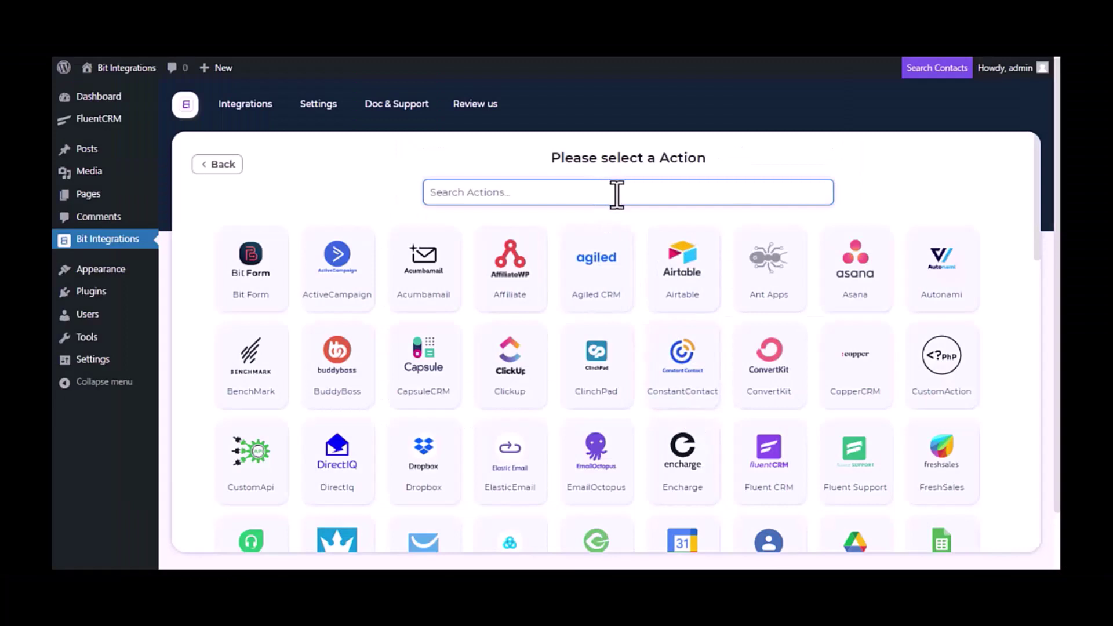
type("ENcha")
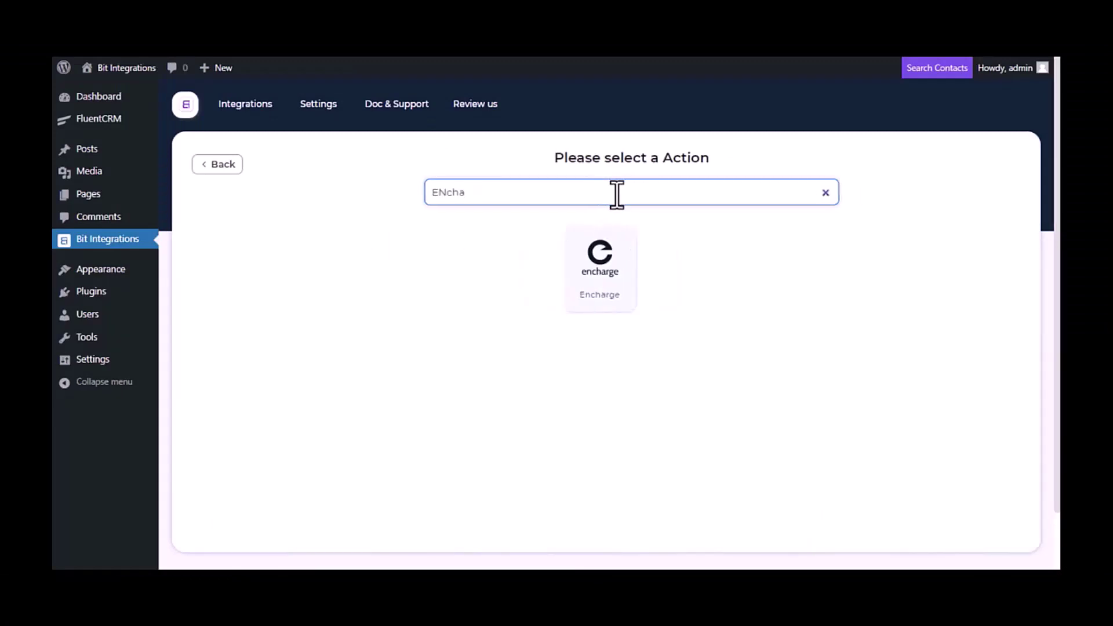
type("rge")
- Choose Encharge as the action, clear the Integration Name, and follow the API console link
left_click(604, 266)
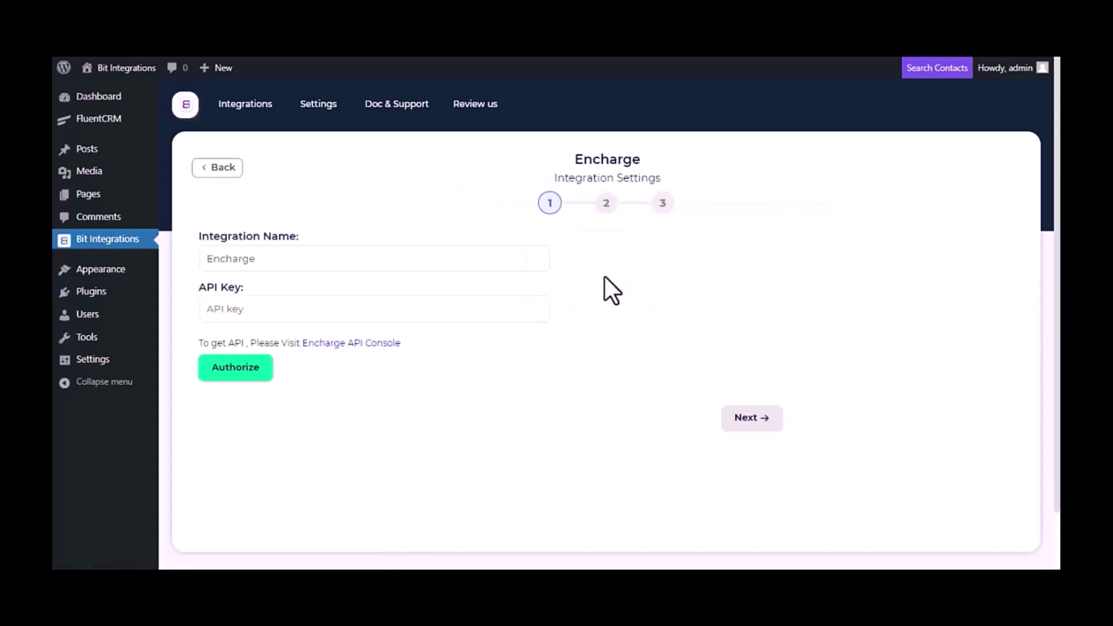
left_click(251, 258)
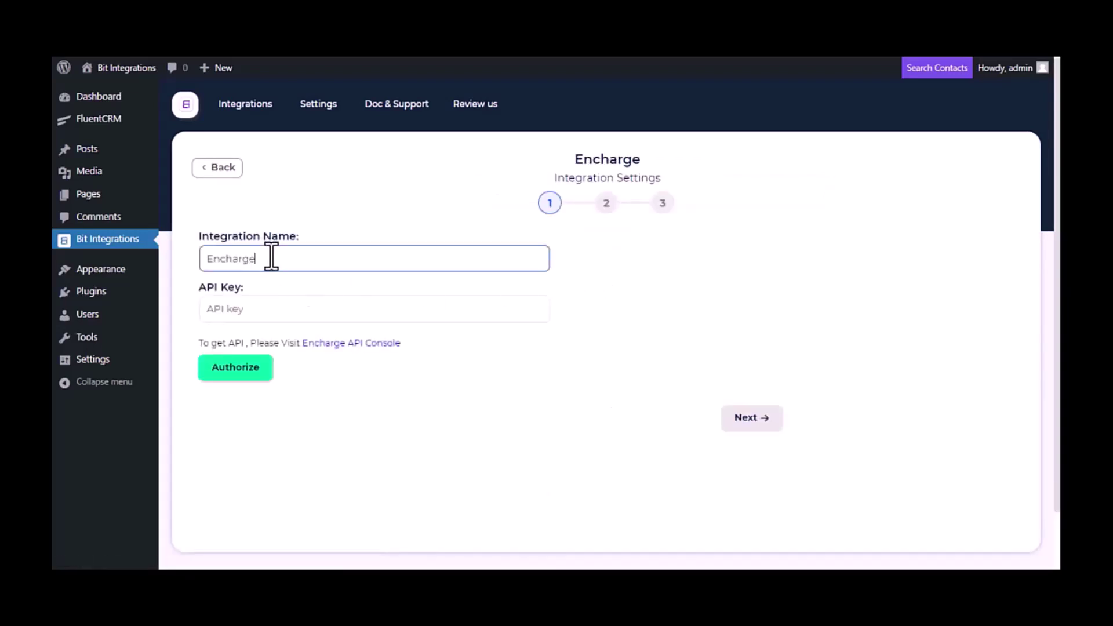
left_click_drag(268, 256, 208, 255)
key("BackSpace")
left_click_drag(215, 343, 321, 360)
left_click(328, 347)
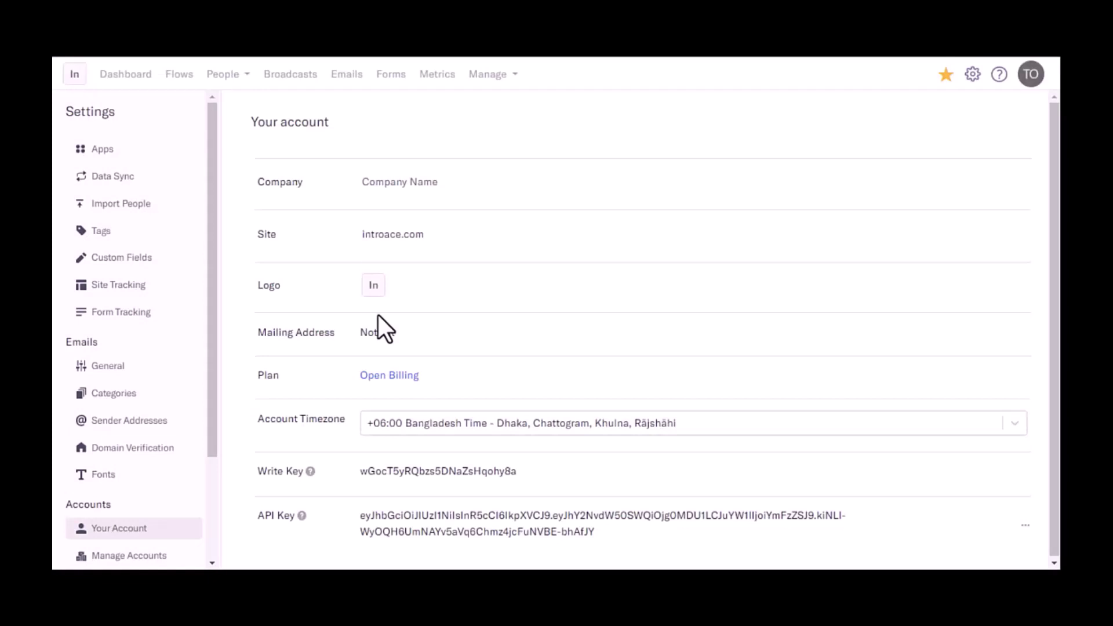
- Copy the API Key value from Encharge's Your account page
left_click(480, 529)
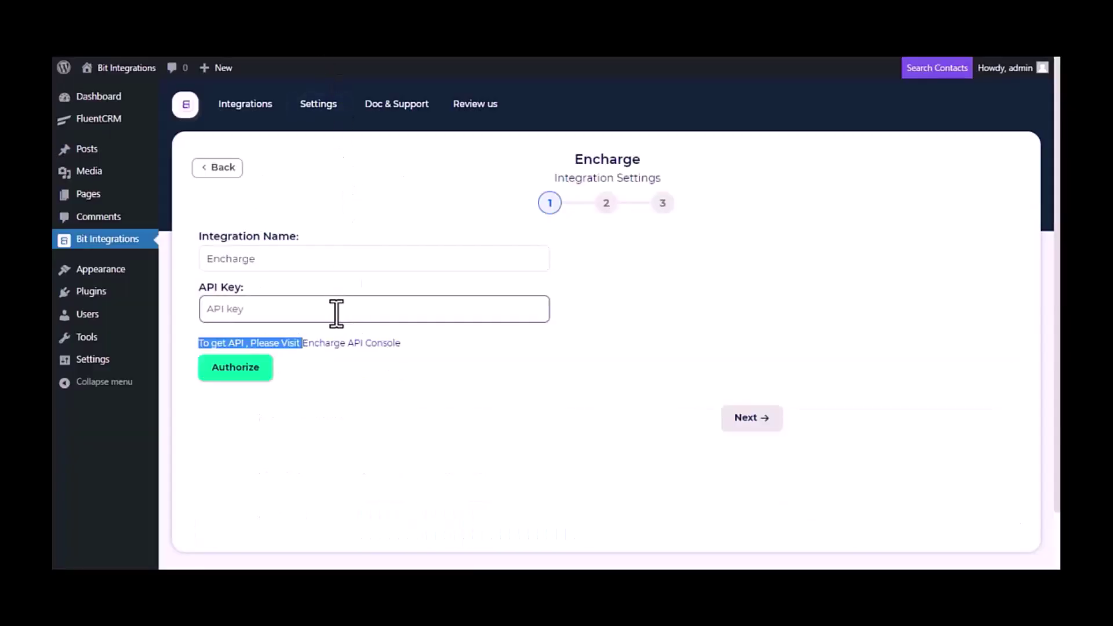
- Paste the Encharge API key, authorize it, and continue to step 2
left_click(335, 313)
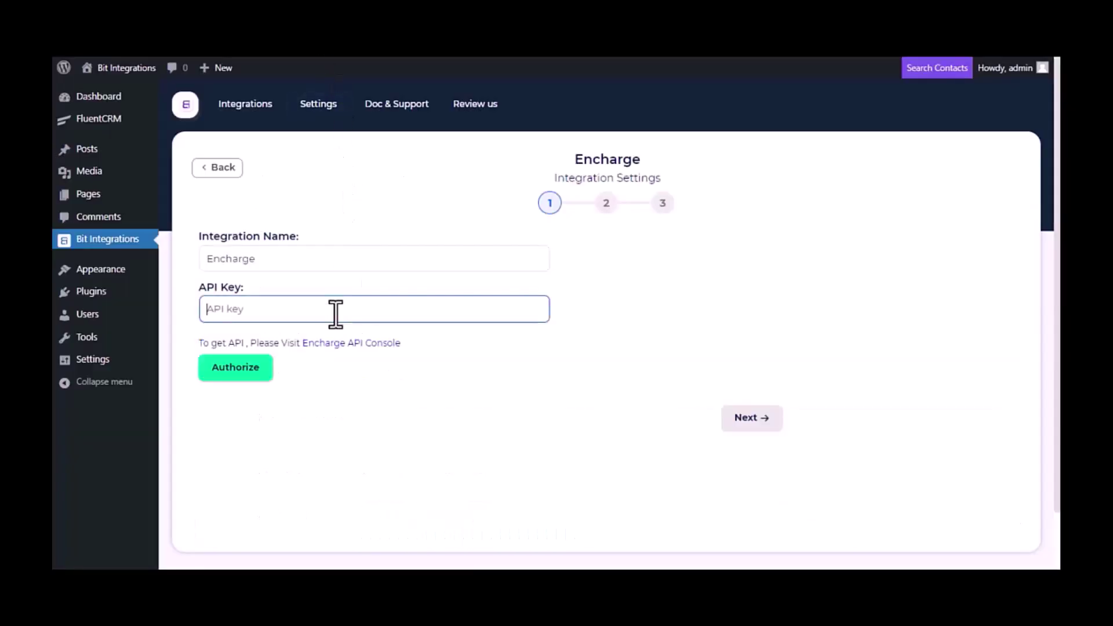
key("ctrl+v")
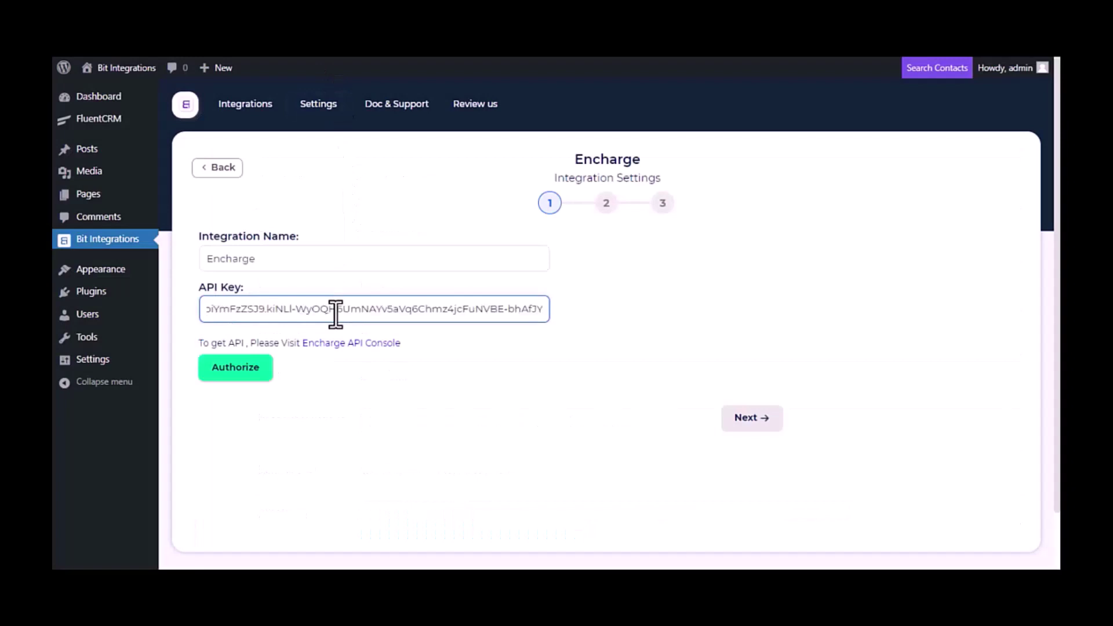
left_click(238, 371)
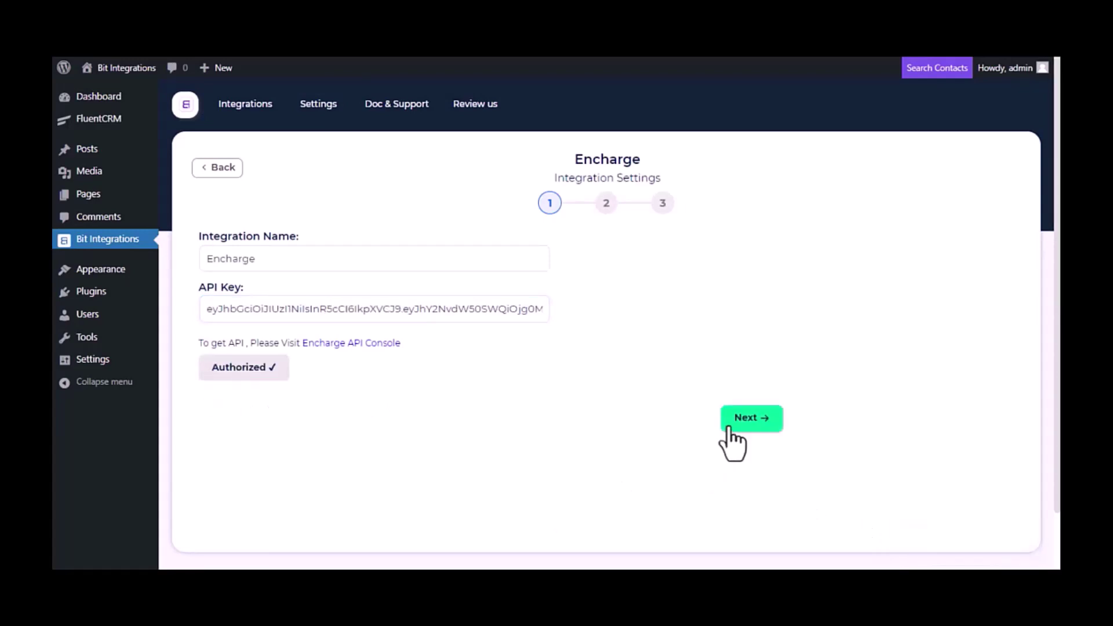
left_click(749, 422)
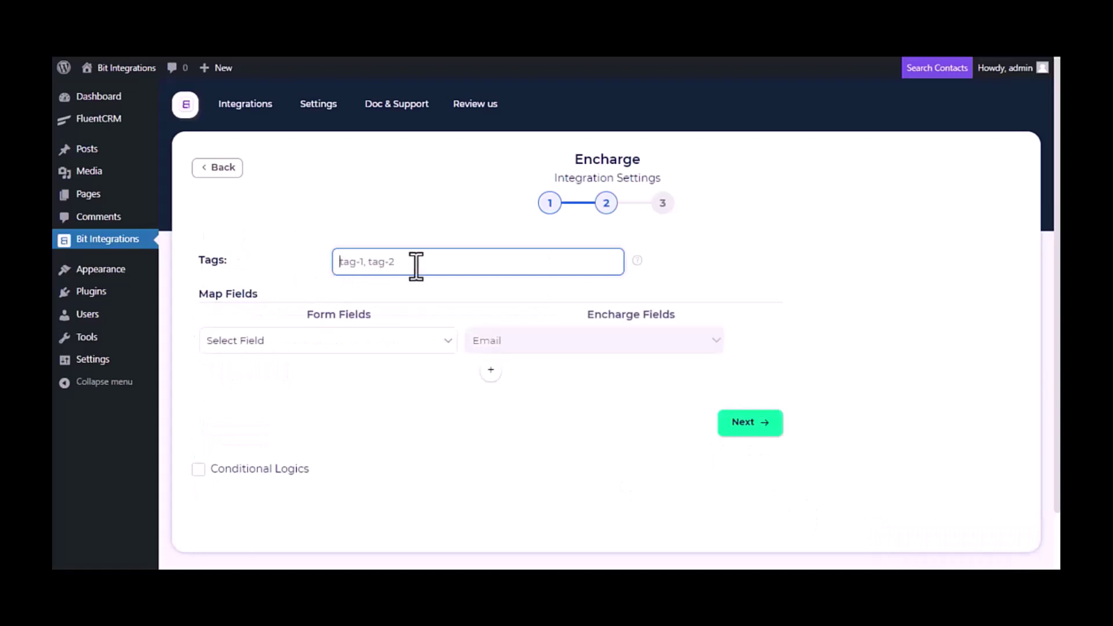
- Tag contacts 'Wp- Conatct' and map the Email form field
type("Wp- Conatct")
left_click(406, 342)
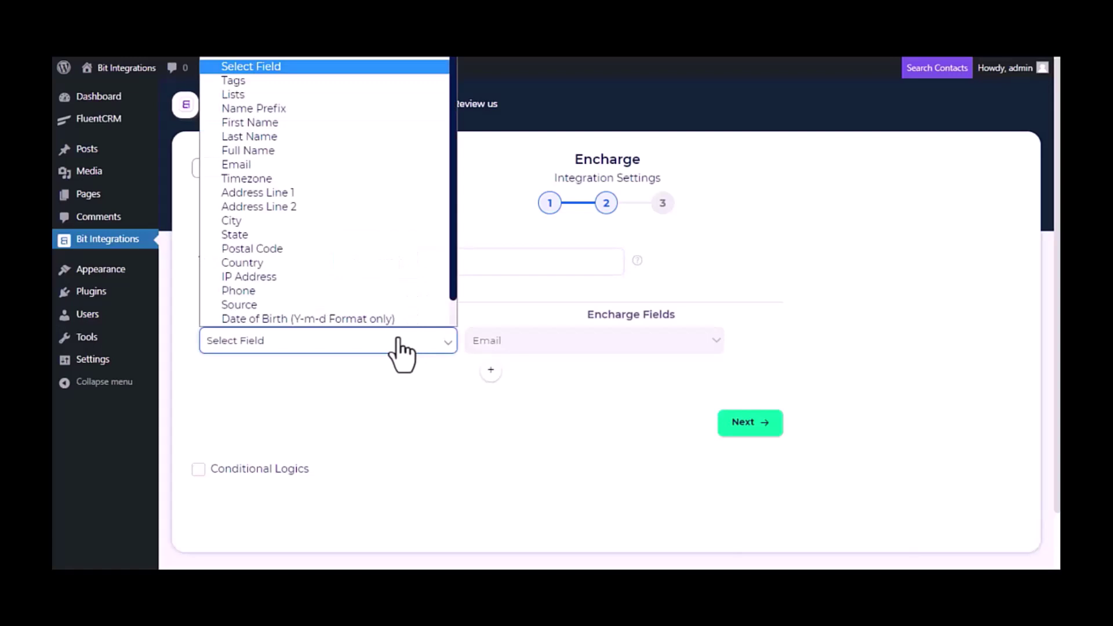
left_click(256, 164)
- Add mapping rows for Full Name to Encharge Name and Phone to Encharge Phone
left_click(491, 370)
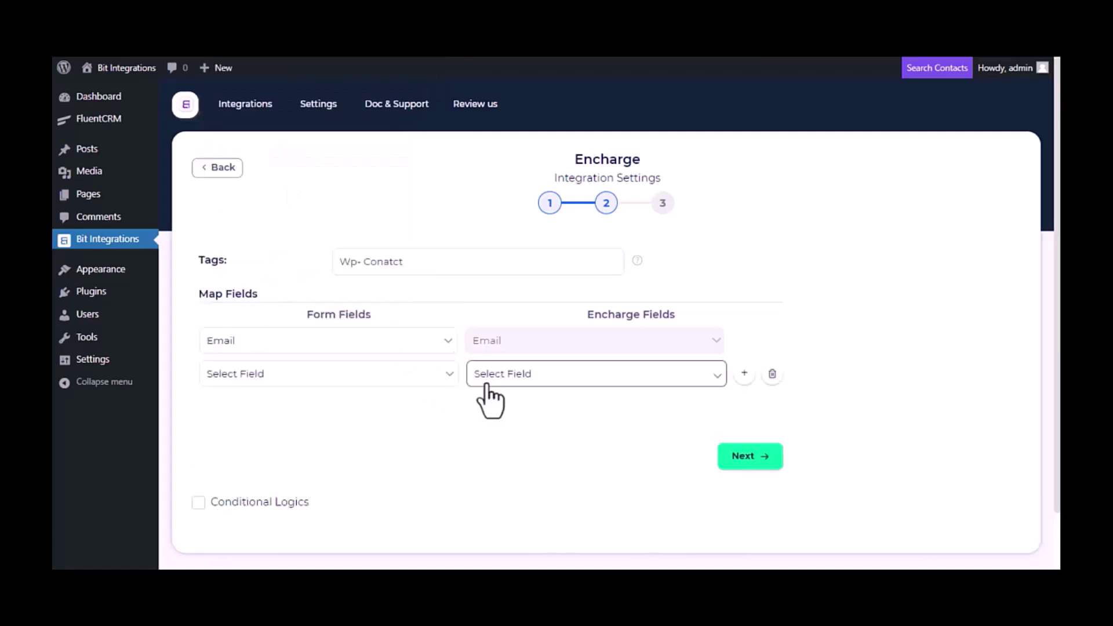
left_click(487, 382)
left_click(505, 129)
left_click(399, 377)
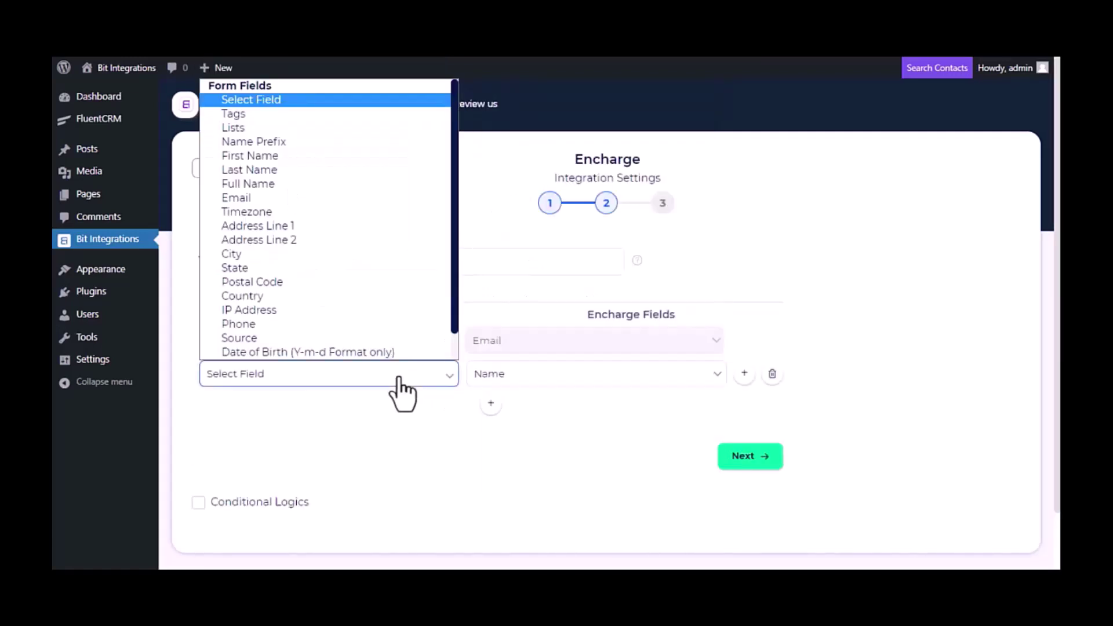
left_click(249, 183)
left_click(490, 404)
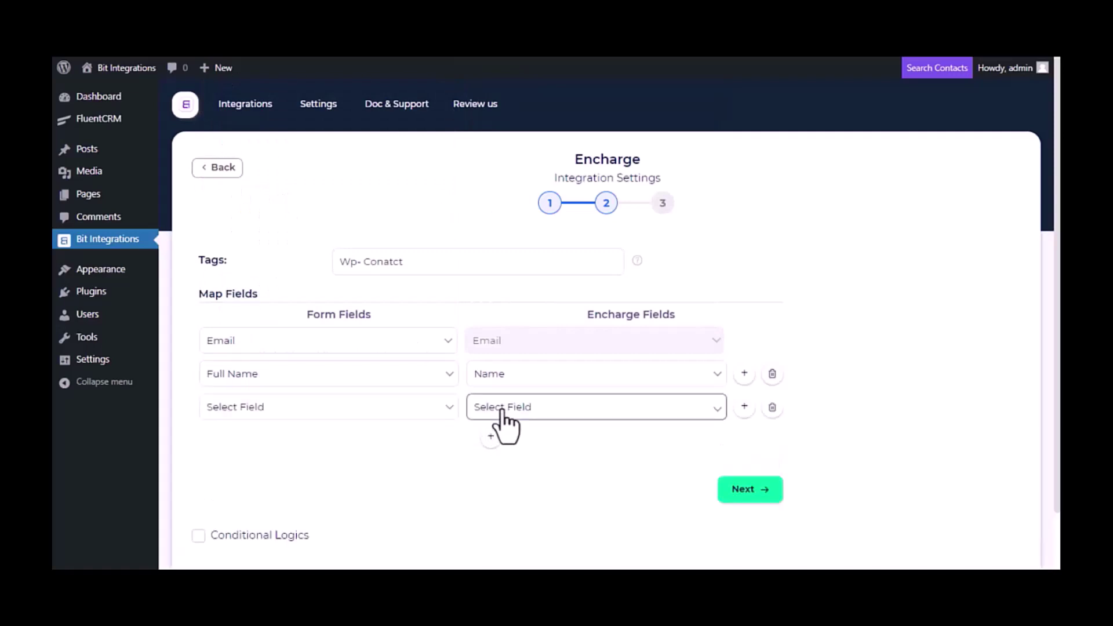
left_click(502, 408)
left_click(509, 370)
left_click(385, 407)
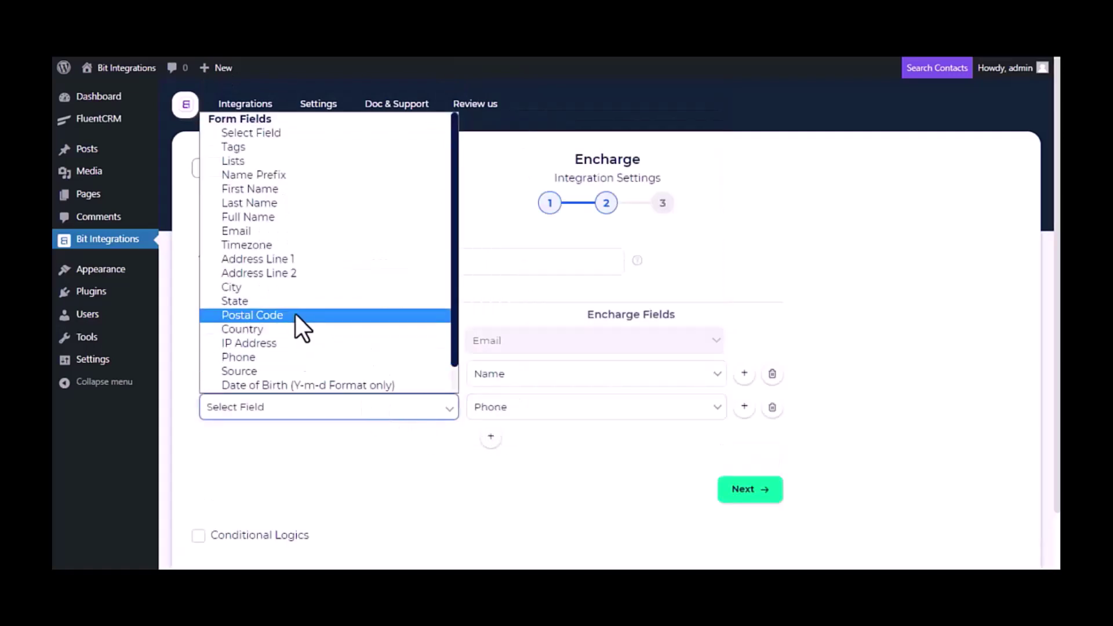
left_click(290, 357)
- Leave conditional logic off, then finish and save the Encharge integration
scroll(348, 446, "down", 1)
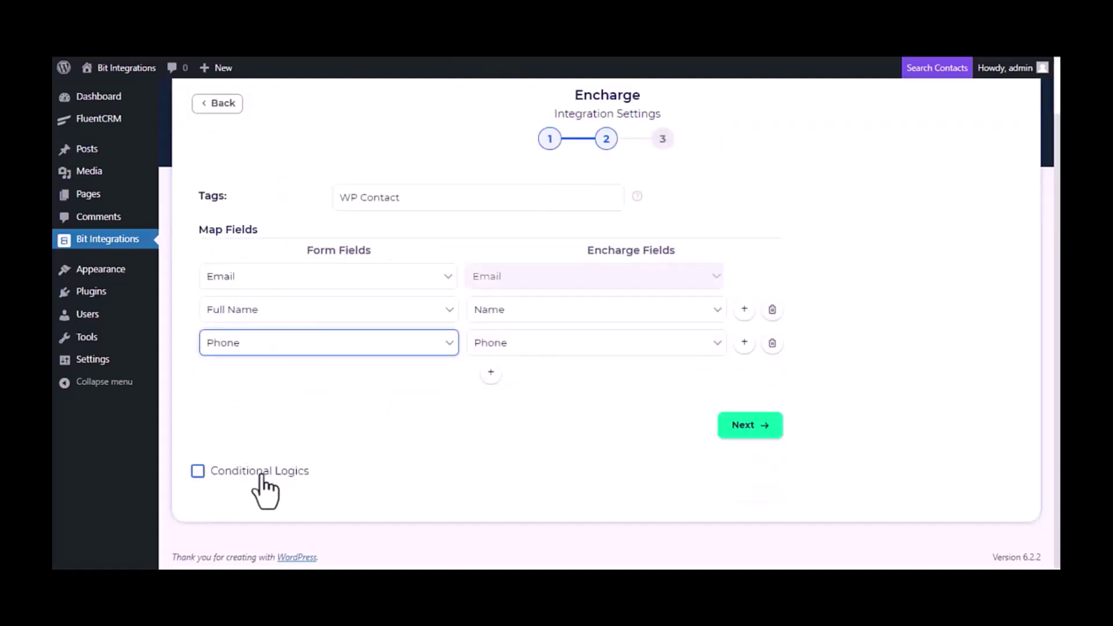
left_click(199, 471)
scroll(273, 478, "down", 1)
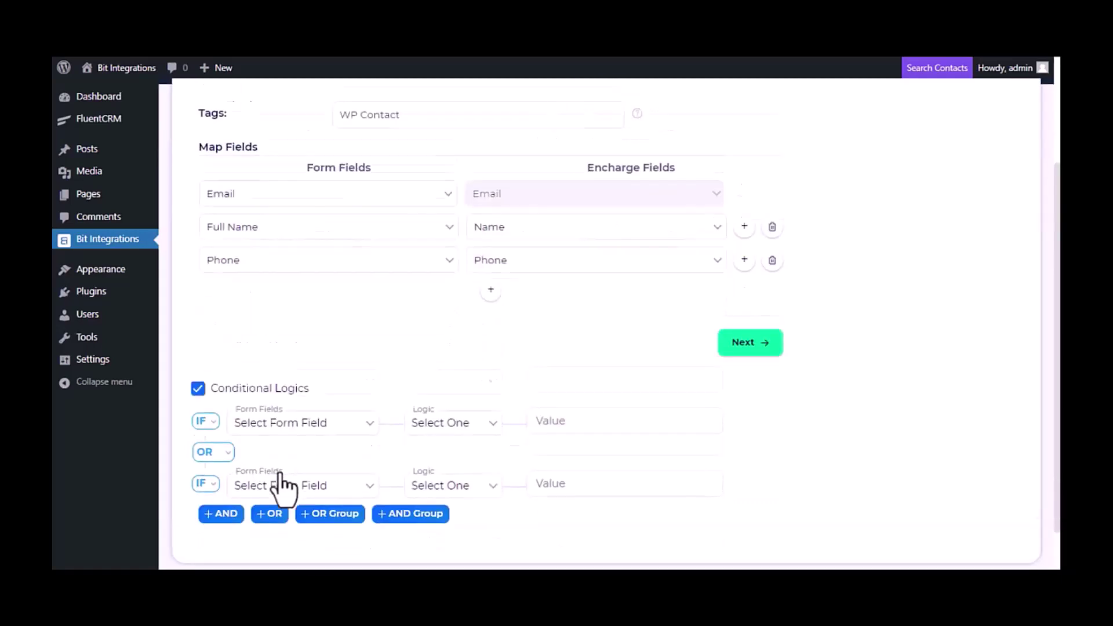
scroll(280, 487, "down", 1)
left_click(198, 339)
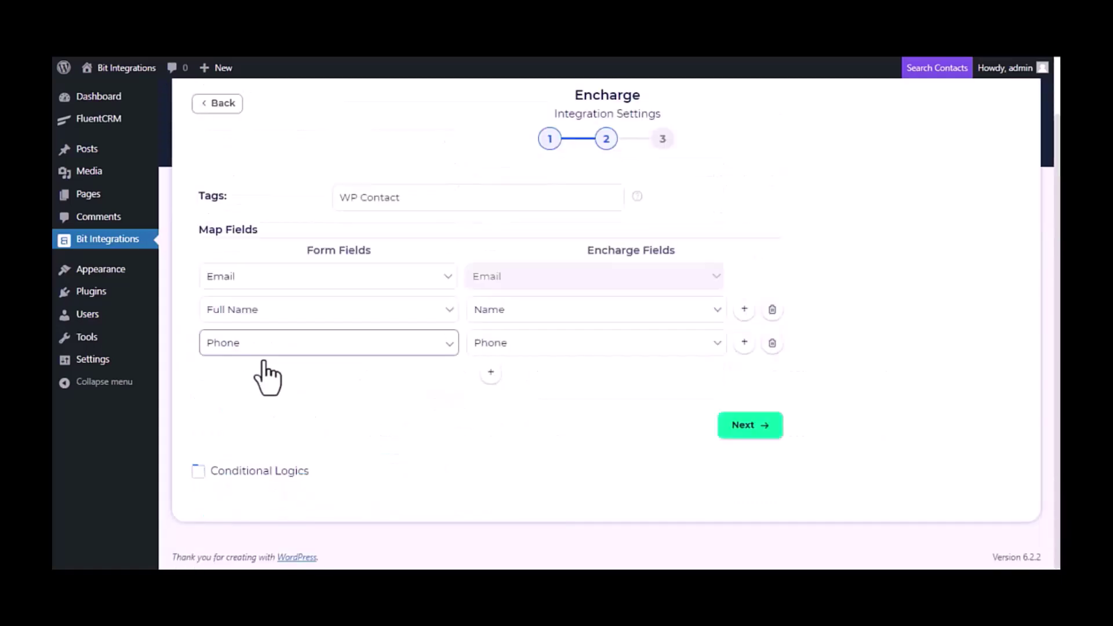
left_click(748, 428)
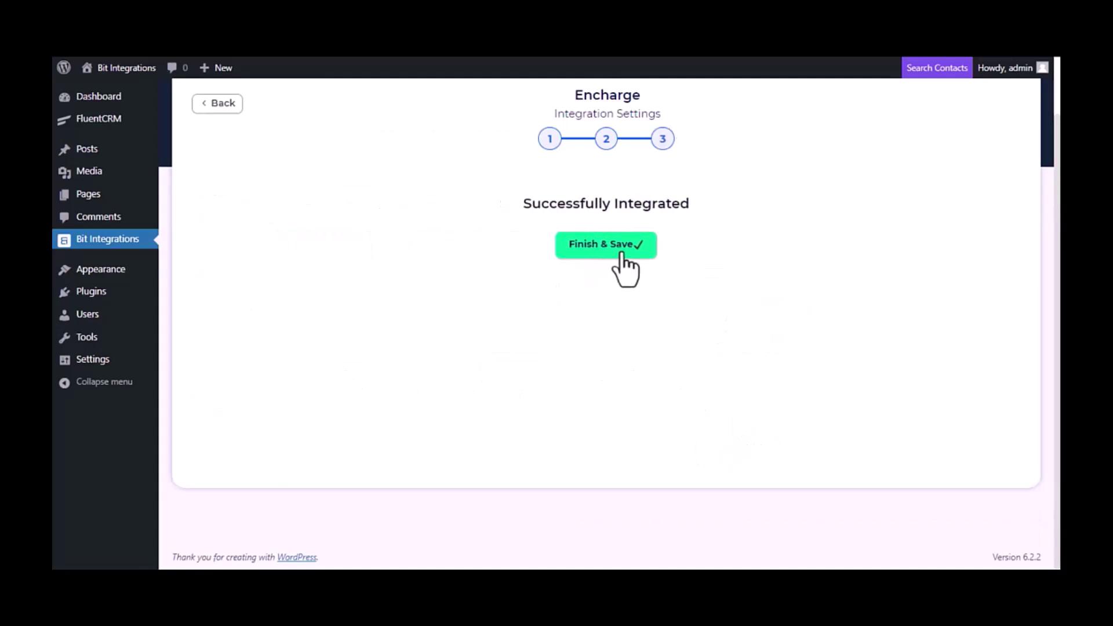
left_click(616, 255)
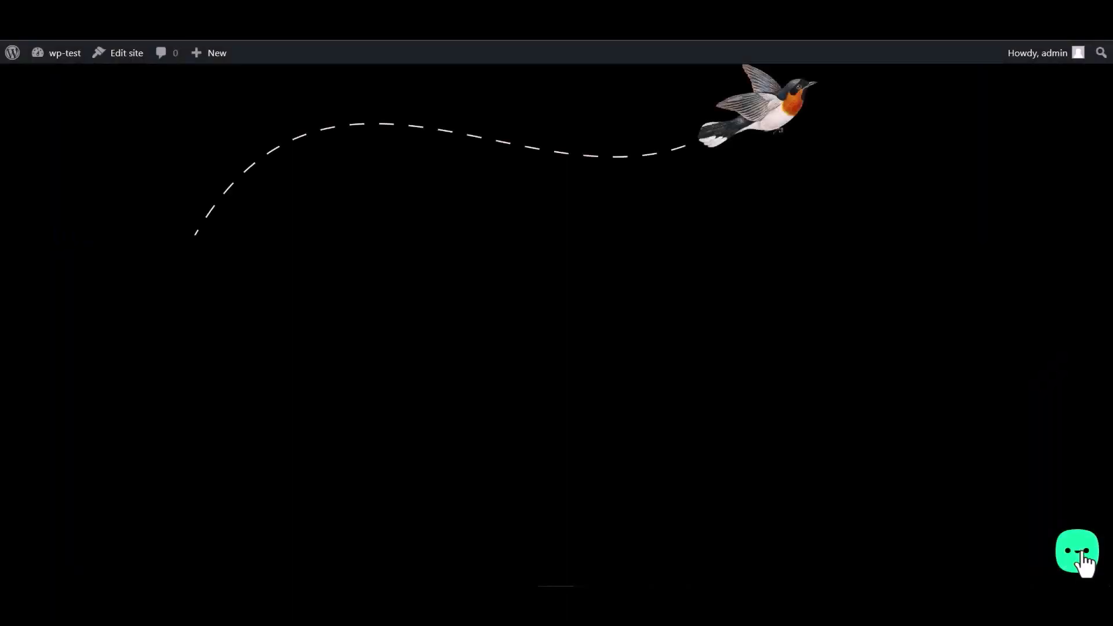
- Submit the Bit Assist widget's Bit Integrations form with name Bit Integrations, an email and number 444555666
left_click(1083, 562)
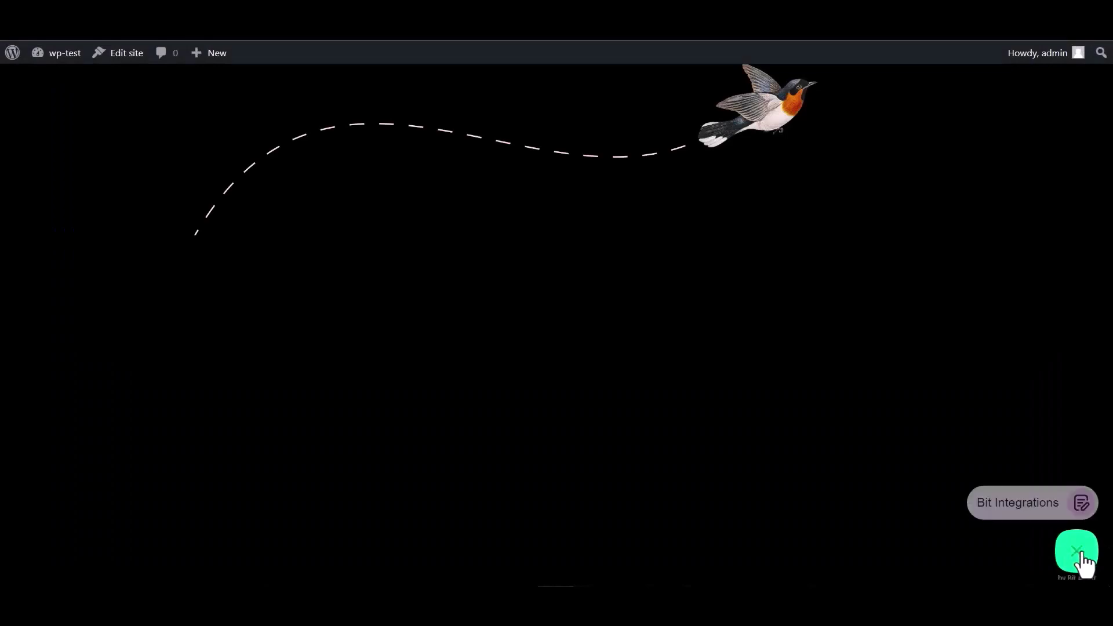
left_click(1008, 501)
left_click(926, 380)
type("Bit Integrations")
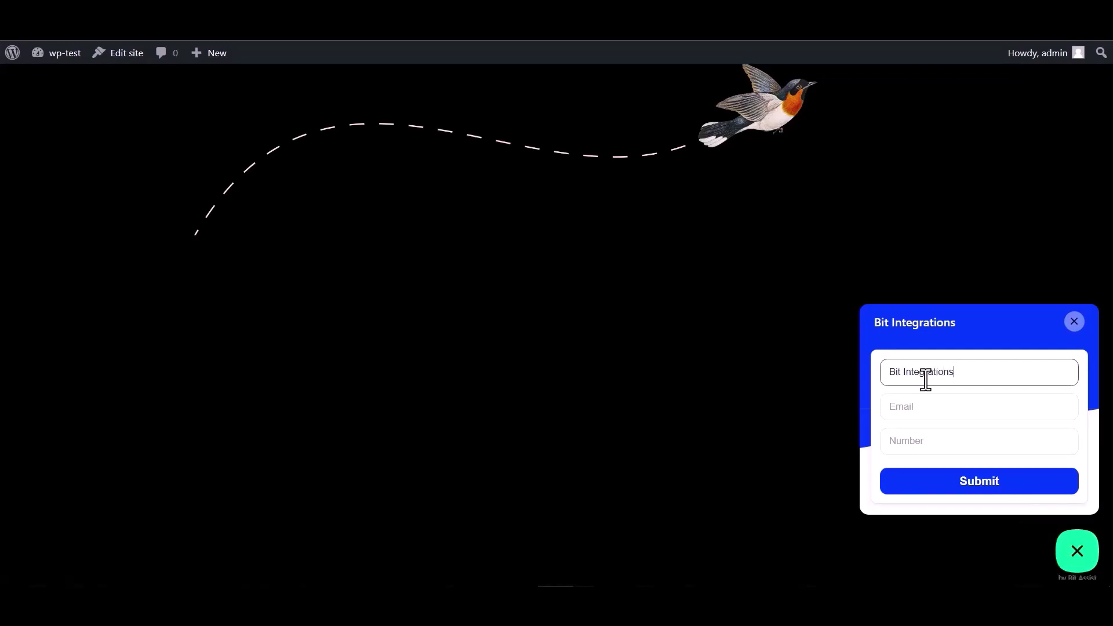
left_click(936, 404)
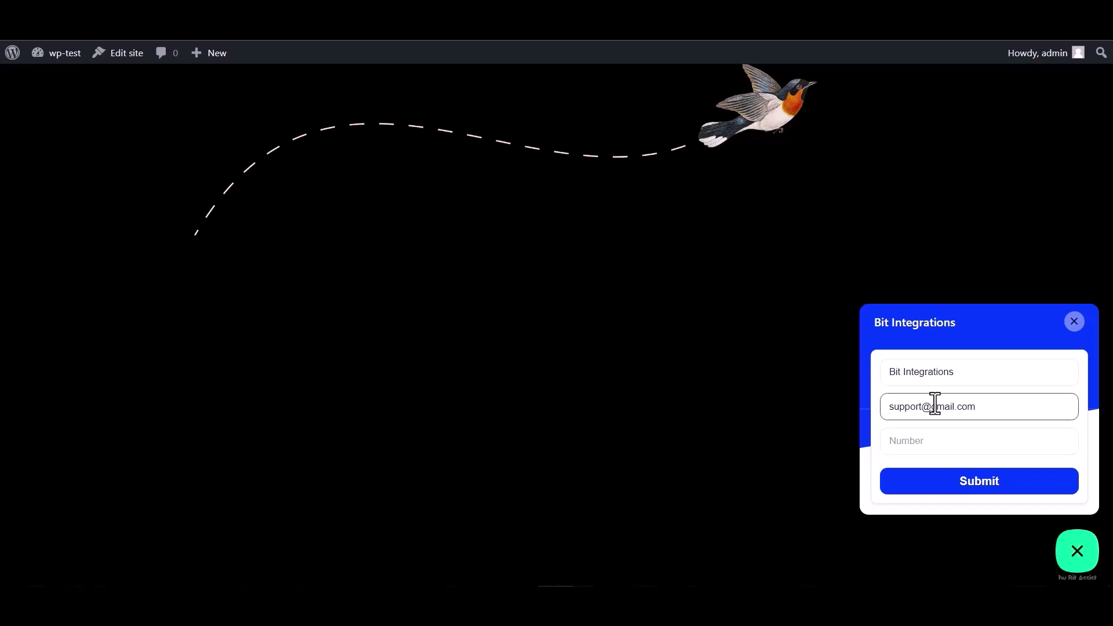
left_click(918, 438)
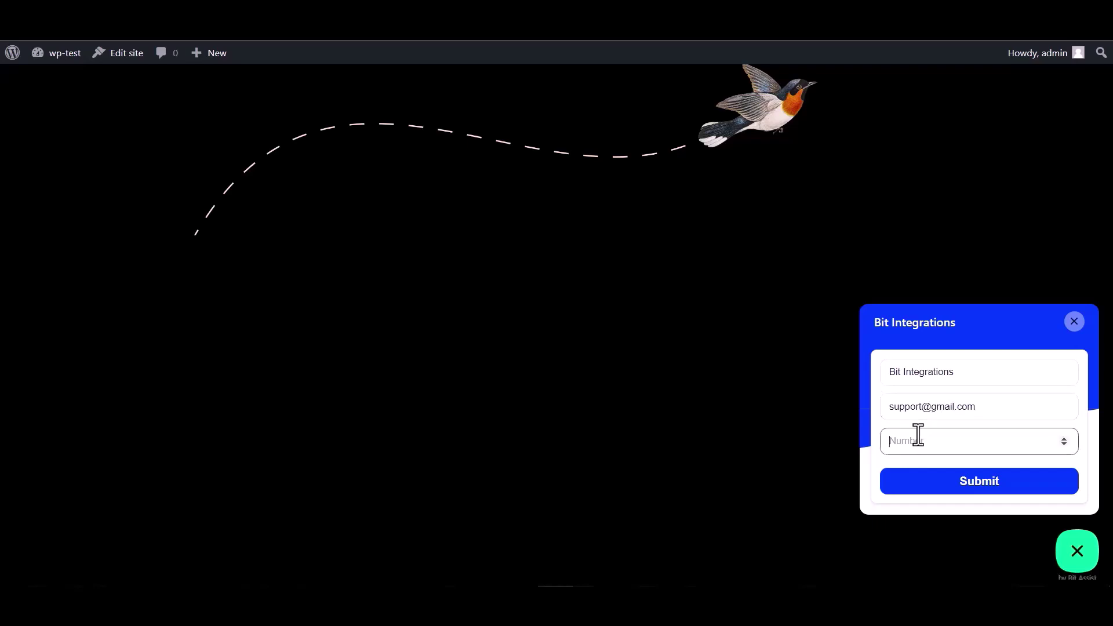
type("444555666")
left_click(982, 486)
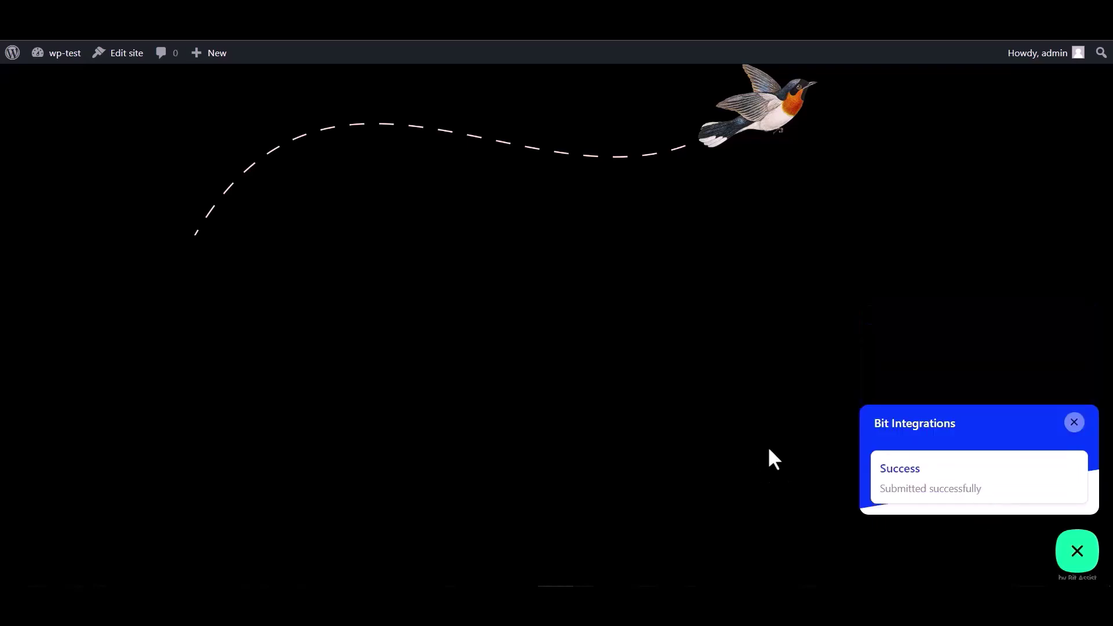